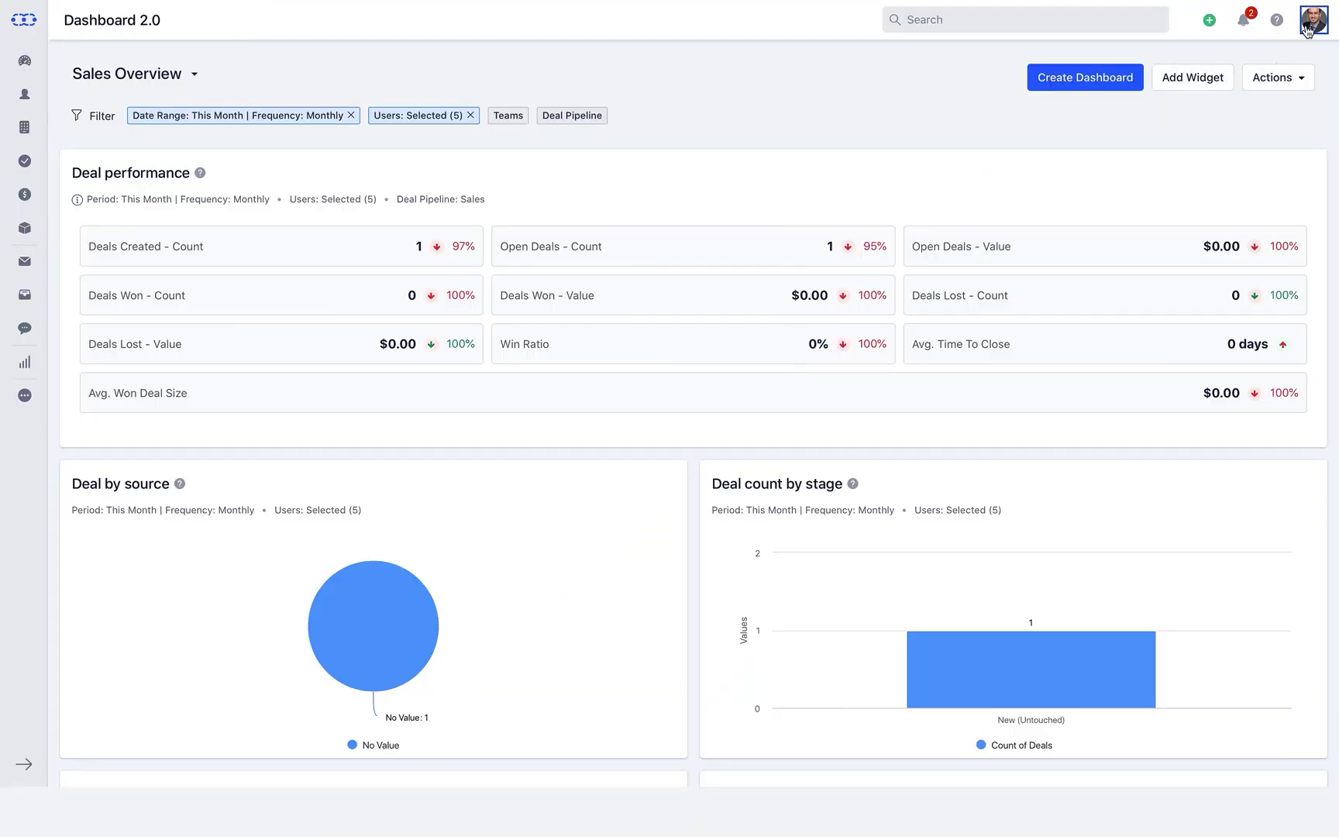
Open the Standard permission profile for editing from the account setup page.
click(1314, 20)
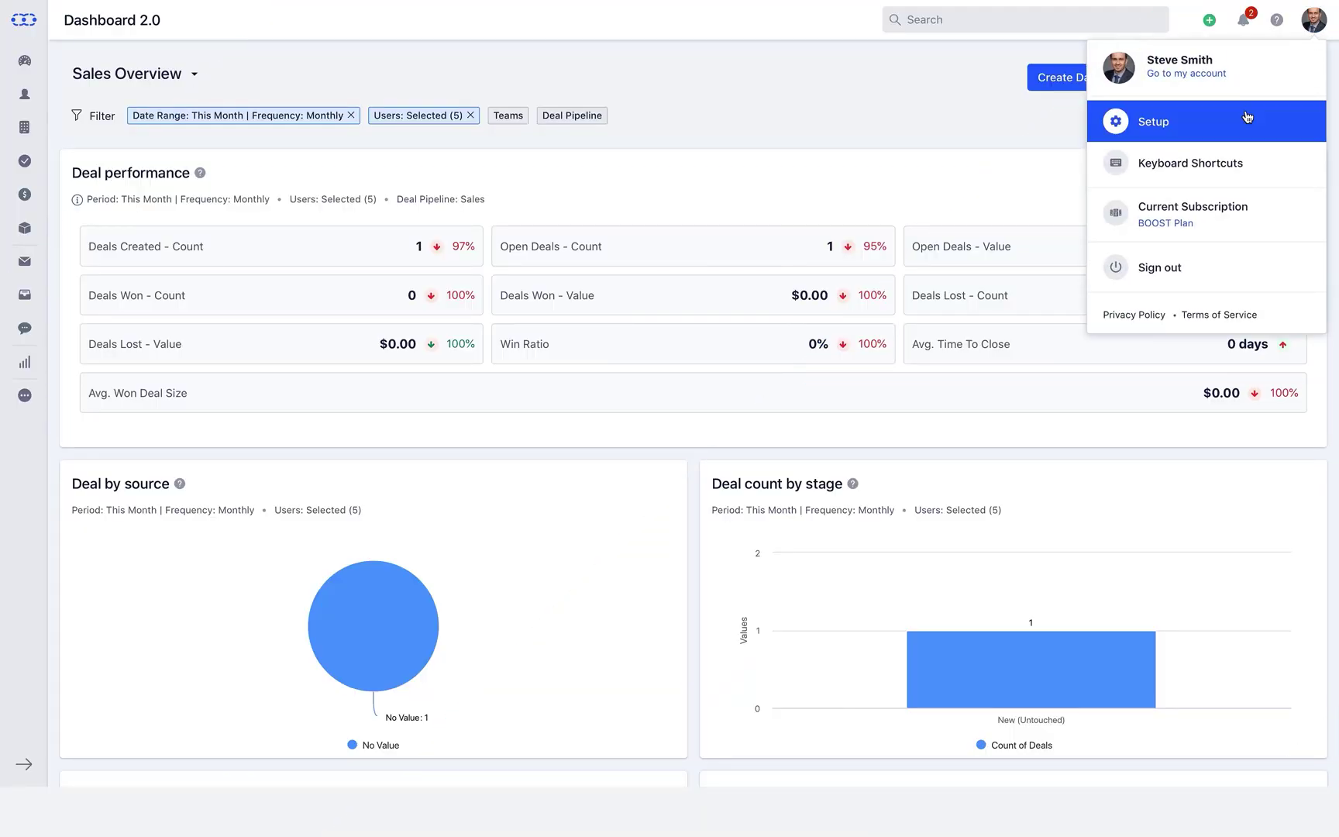
click(1247, 117)
scroll(1247, 116, down, 5)
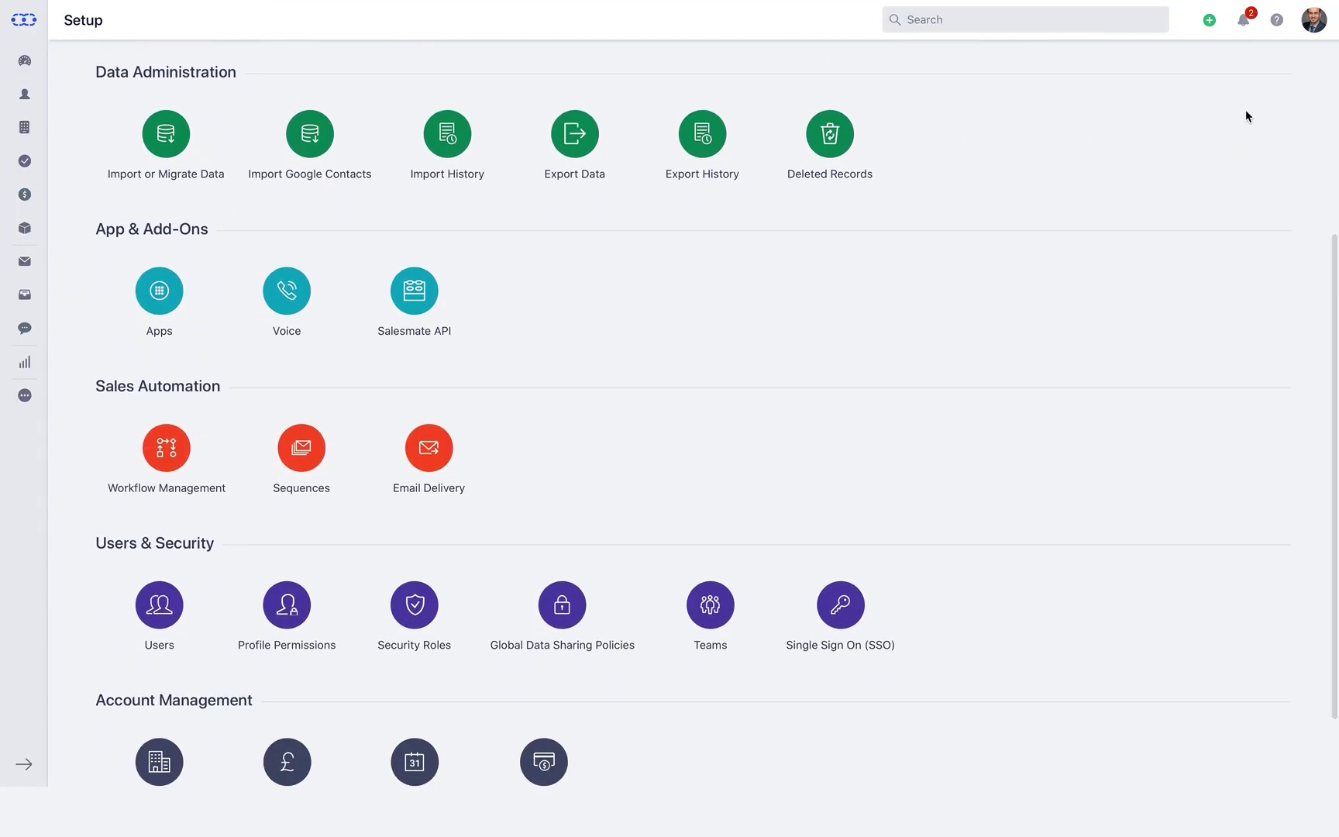
click(277, 613)
click(1023, 200)
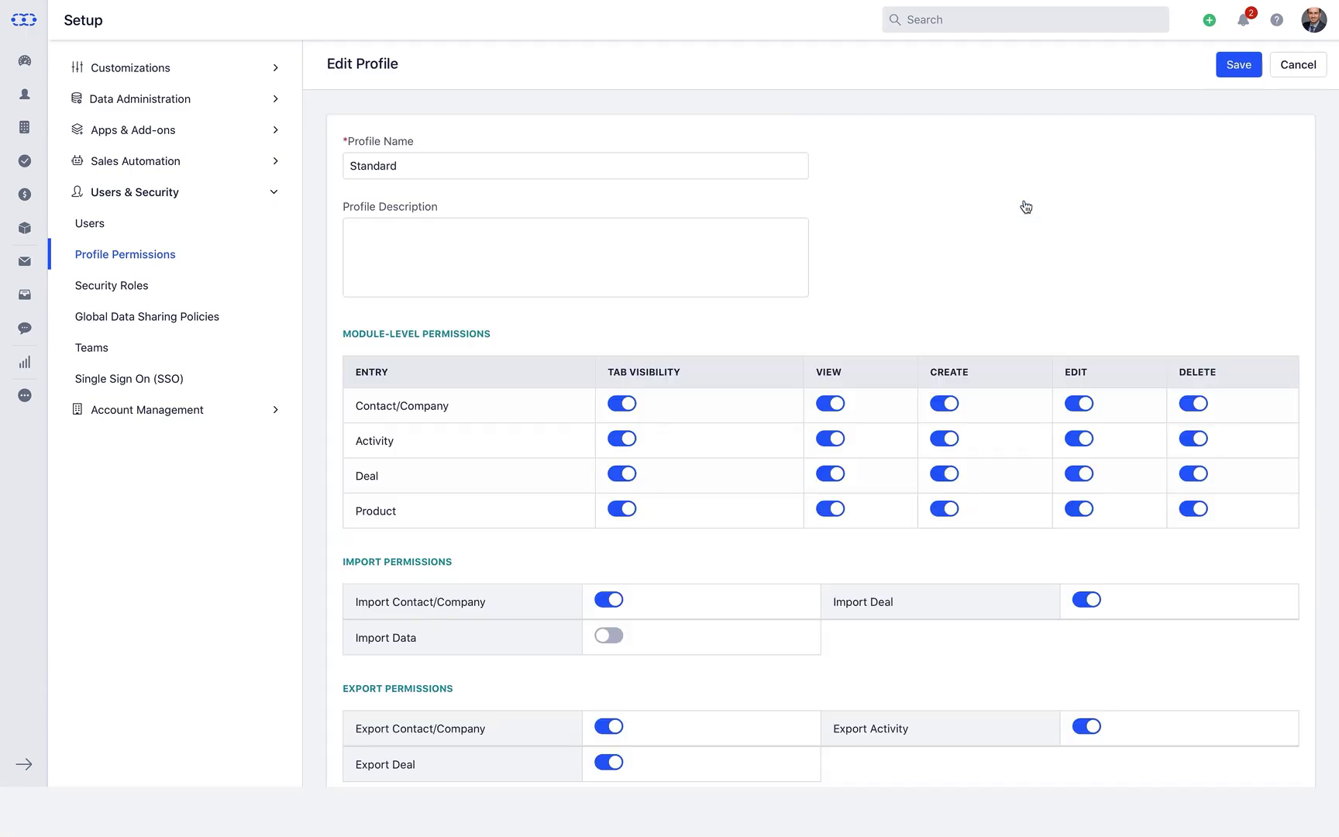
scroll(1026, 206, down, 15)
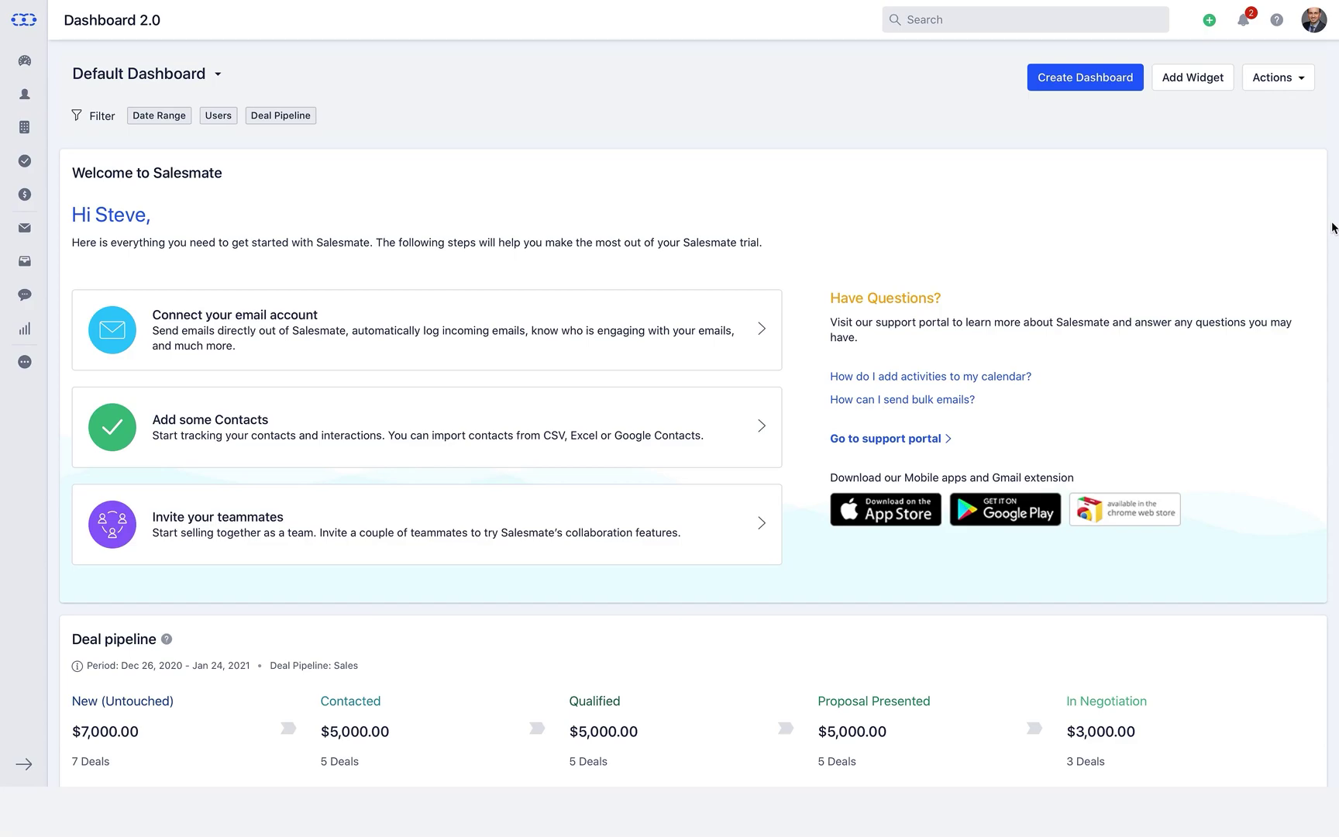
Browse the Default Dashboard, open the Add Widget catalogue, and begin a new report.
scroll(1333, 227, down, 8)
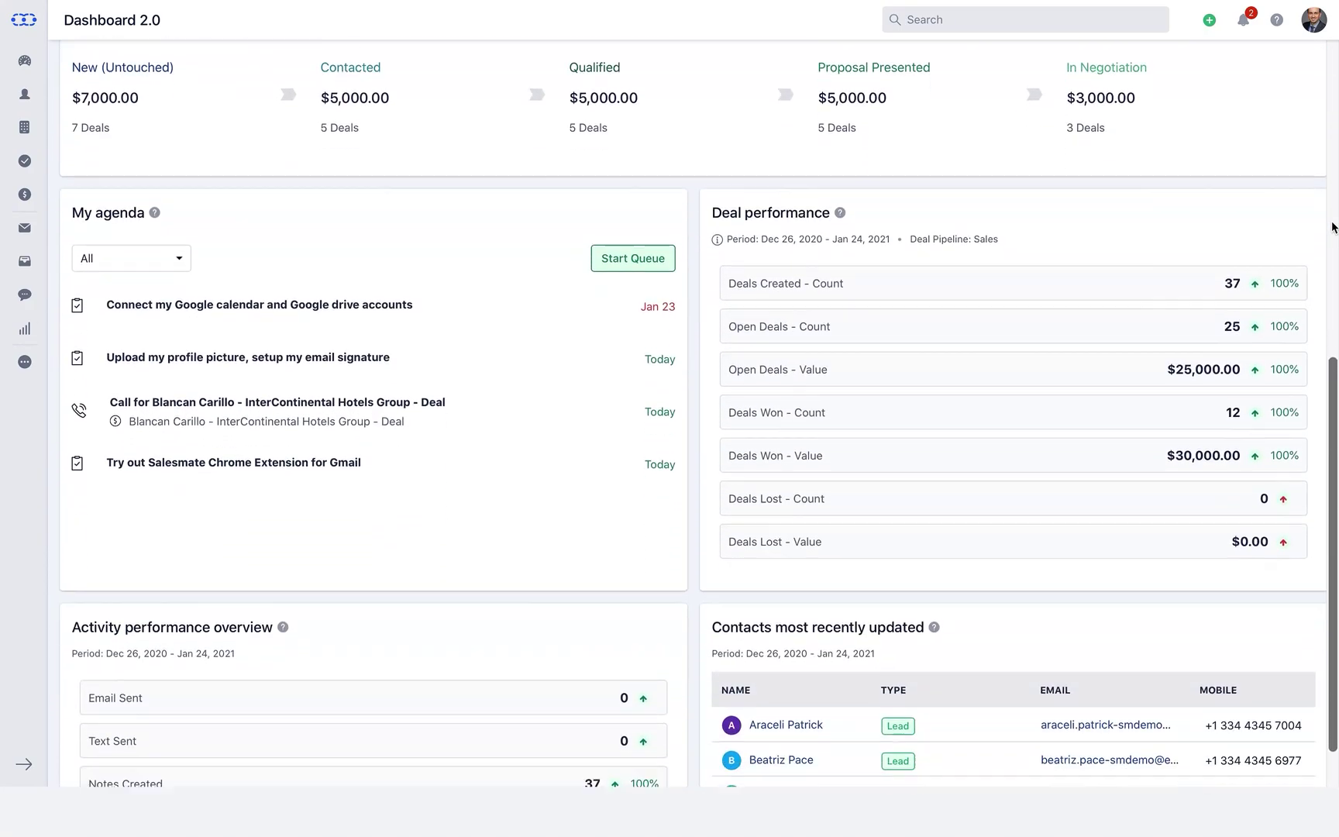
scroll(1333, 227, down, 2)
scroll(1333, 228, up, 10)
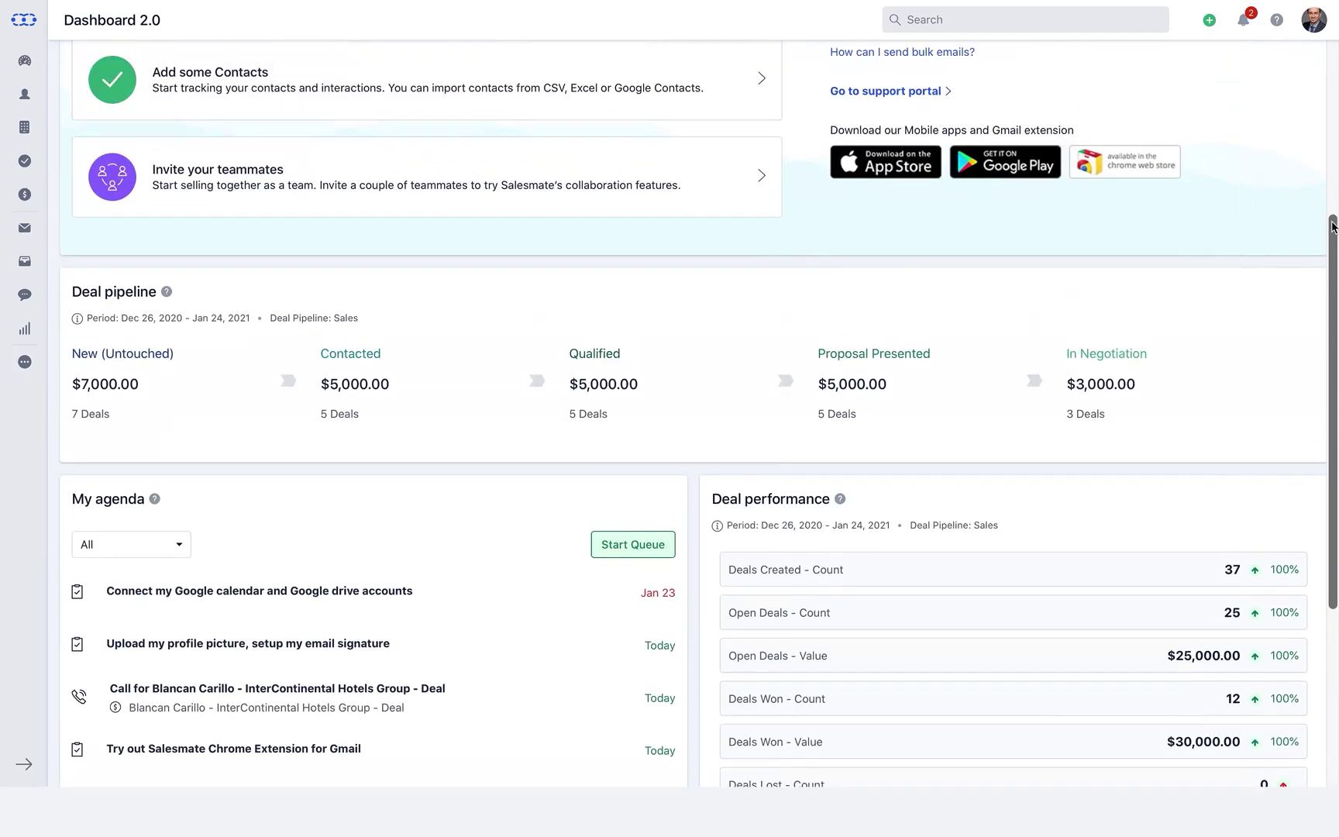
mouse_move(1302, 198)
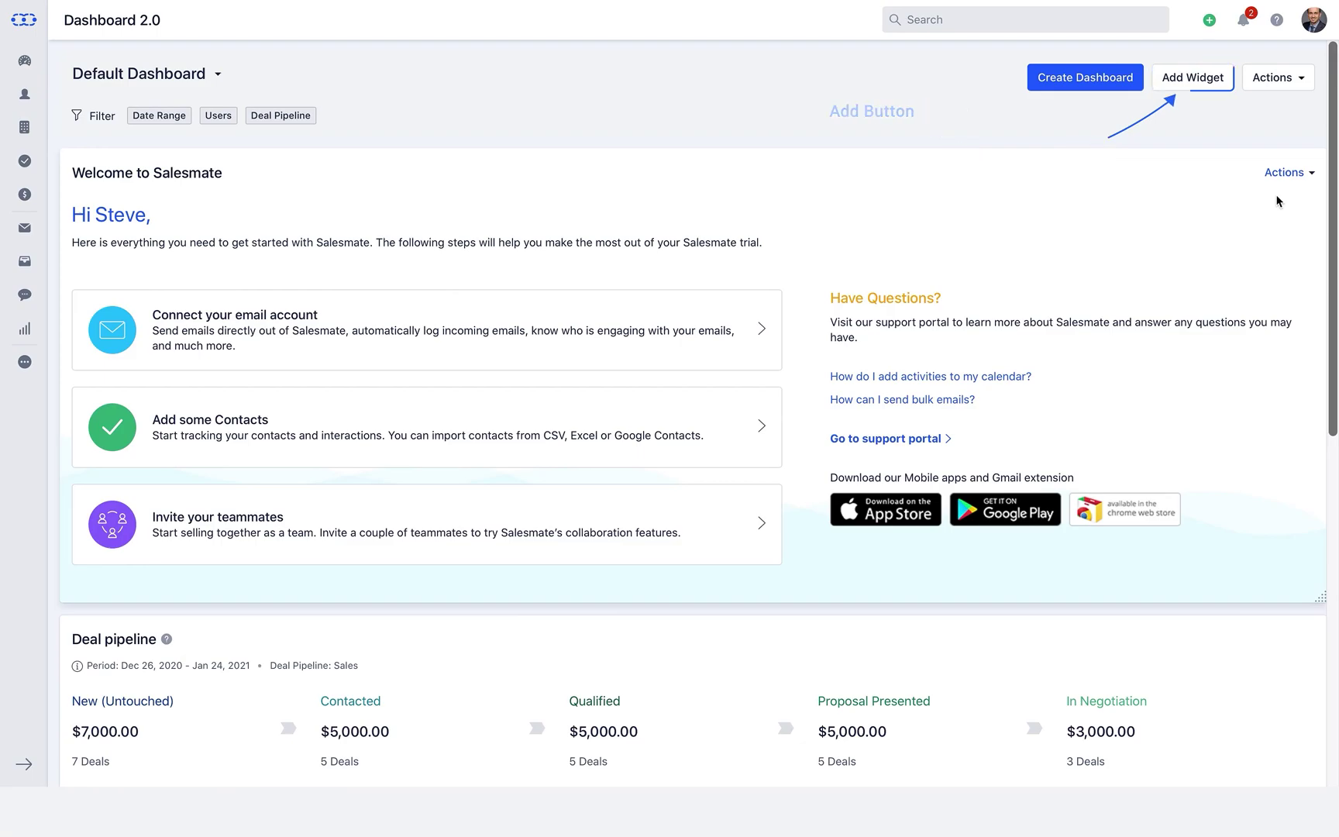
click(1206, 87)
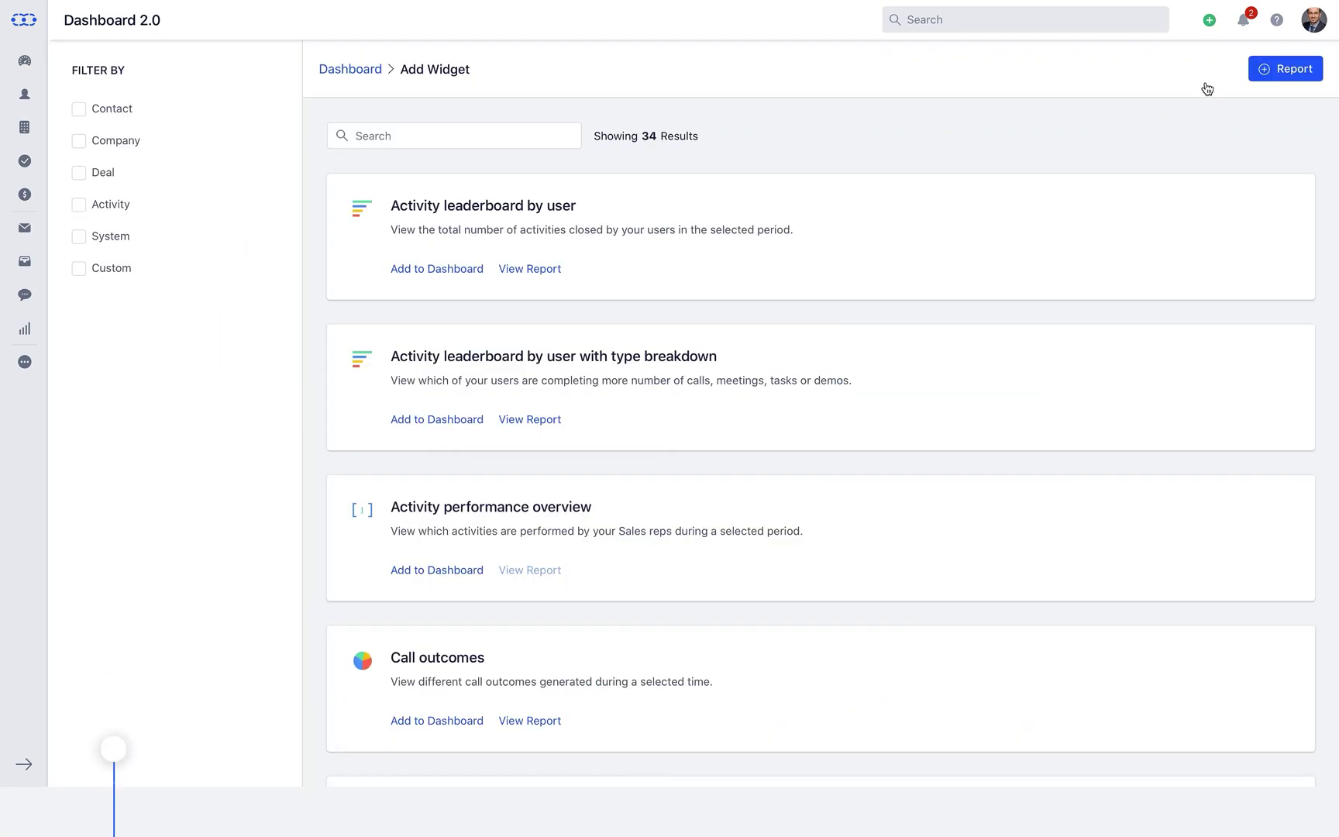
scroll(1207, 118, down, 3)
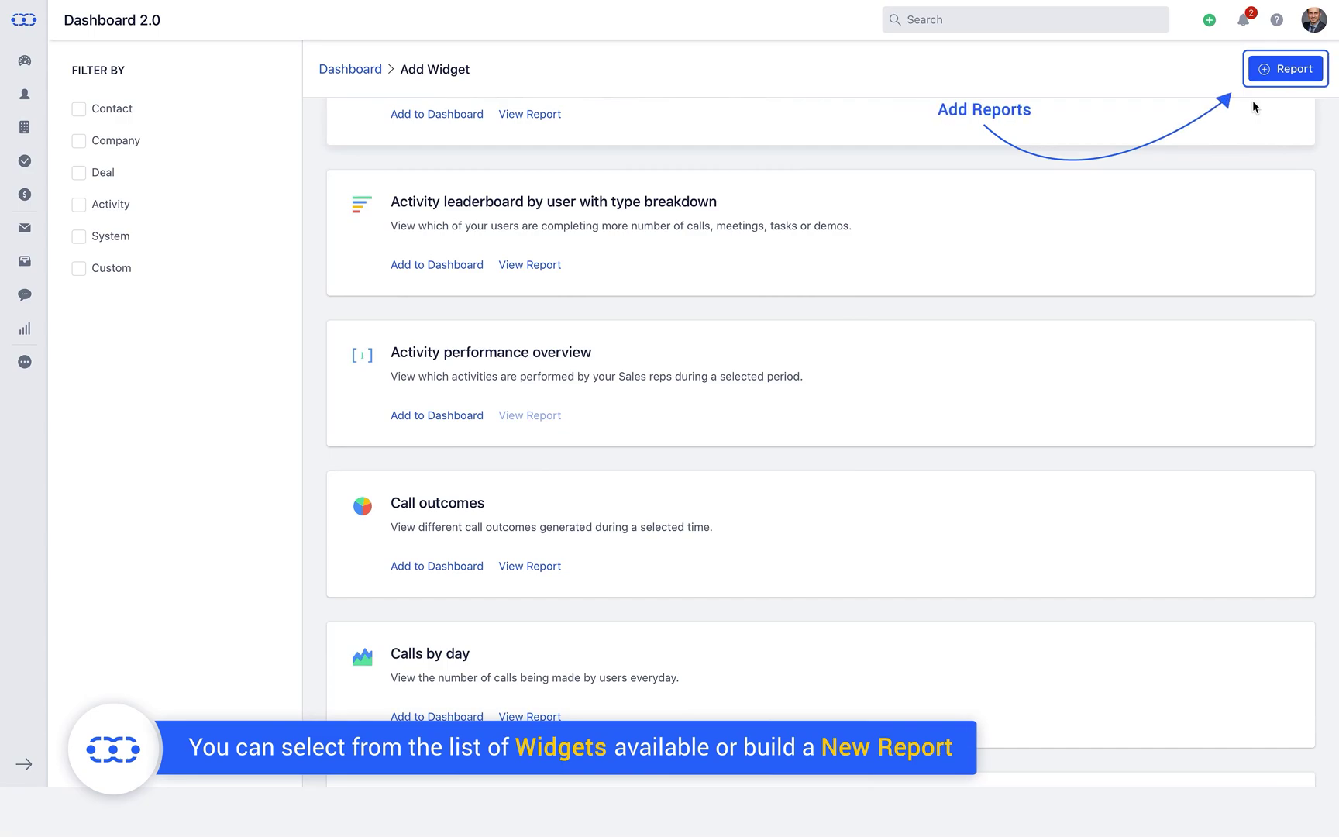
click(1288, 69)
Name the report 'Contact Created this Month' and paste the same text as its description.
click(1002, 171)
text(Contact Created this Month)
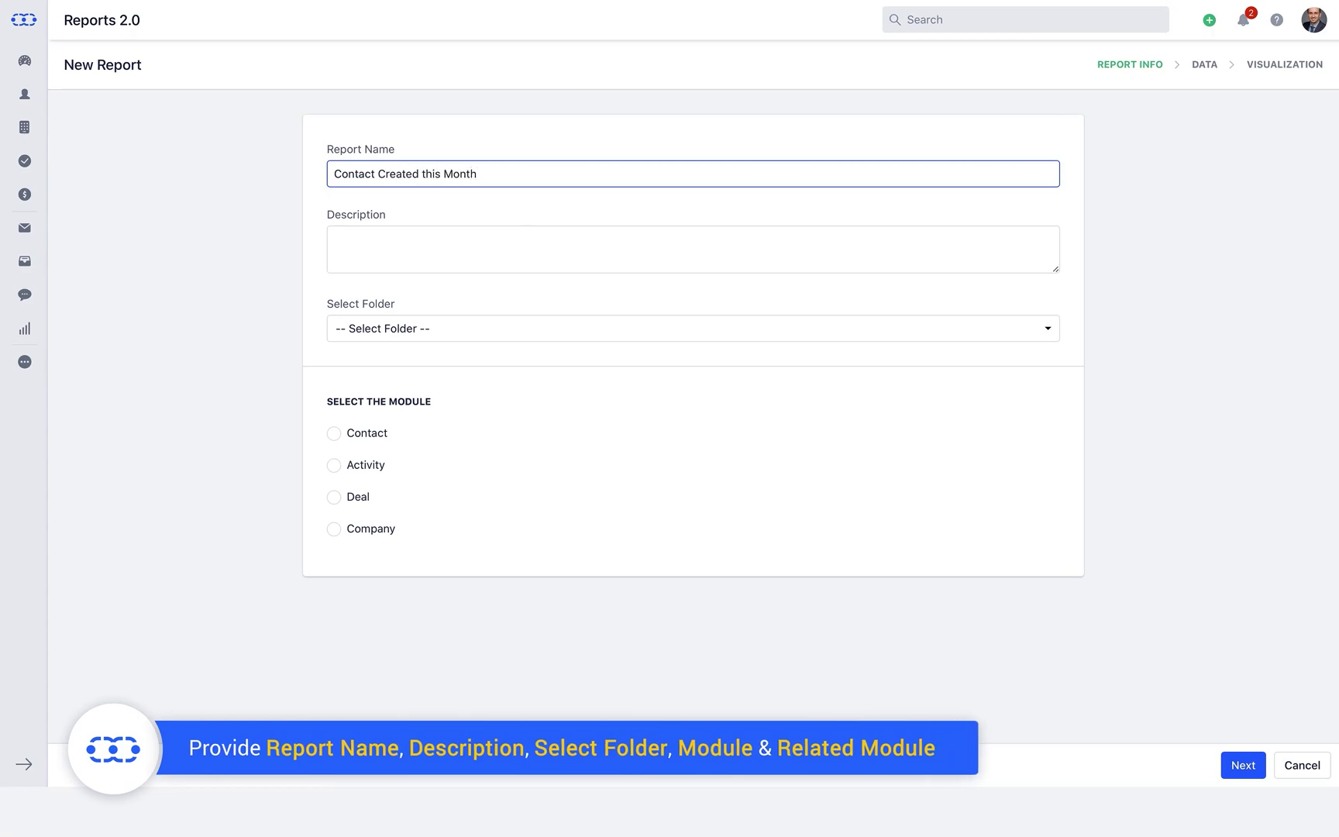
key(super+a)
key(super+c)
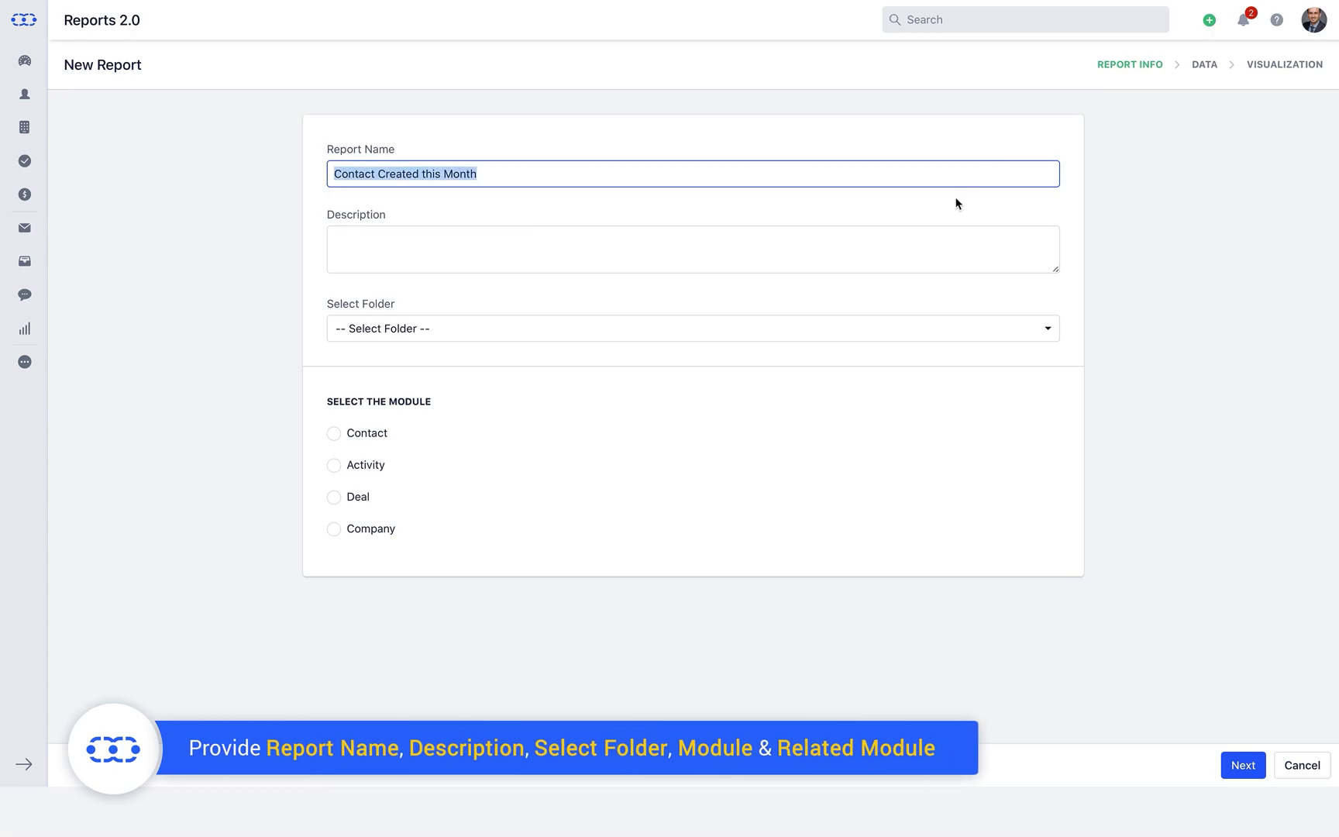
click(873, 250)
key(super+v)
Base the report on the Contact module and continue to the Data step.
click(757, 339)
click(758, 339)
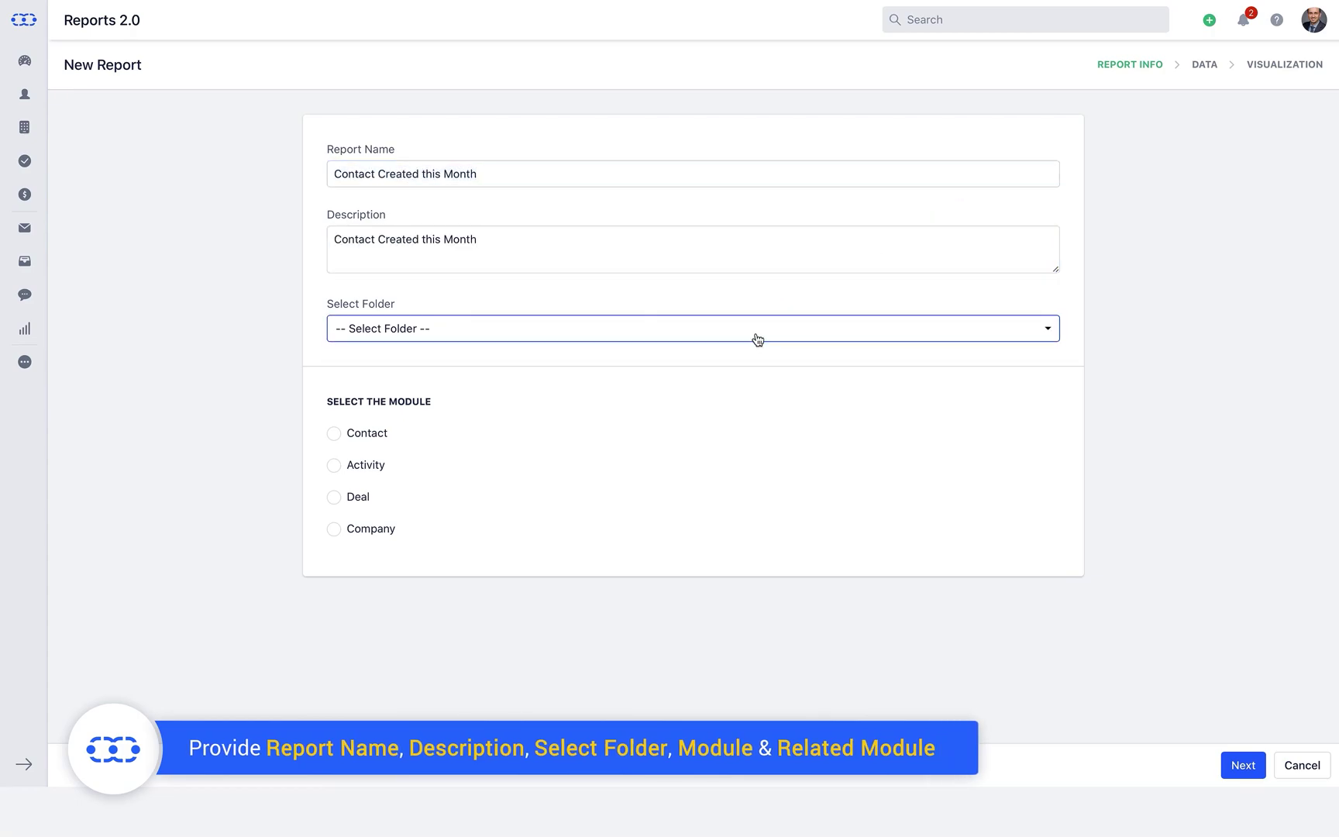
click(334, 434)
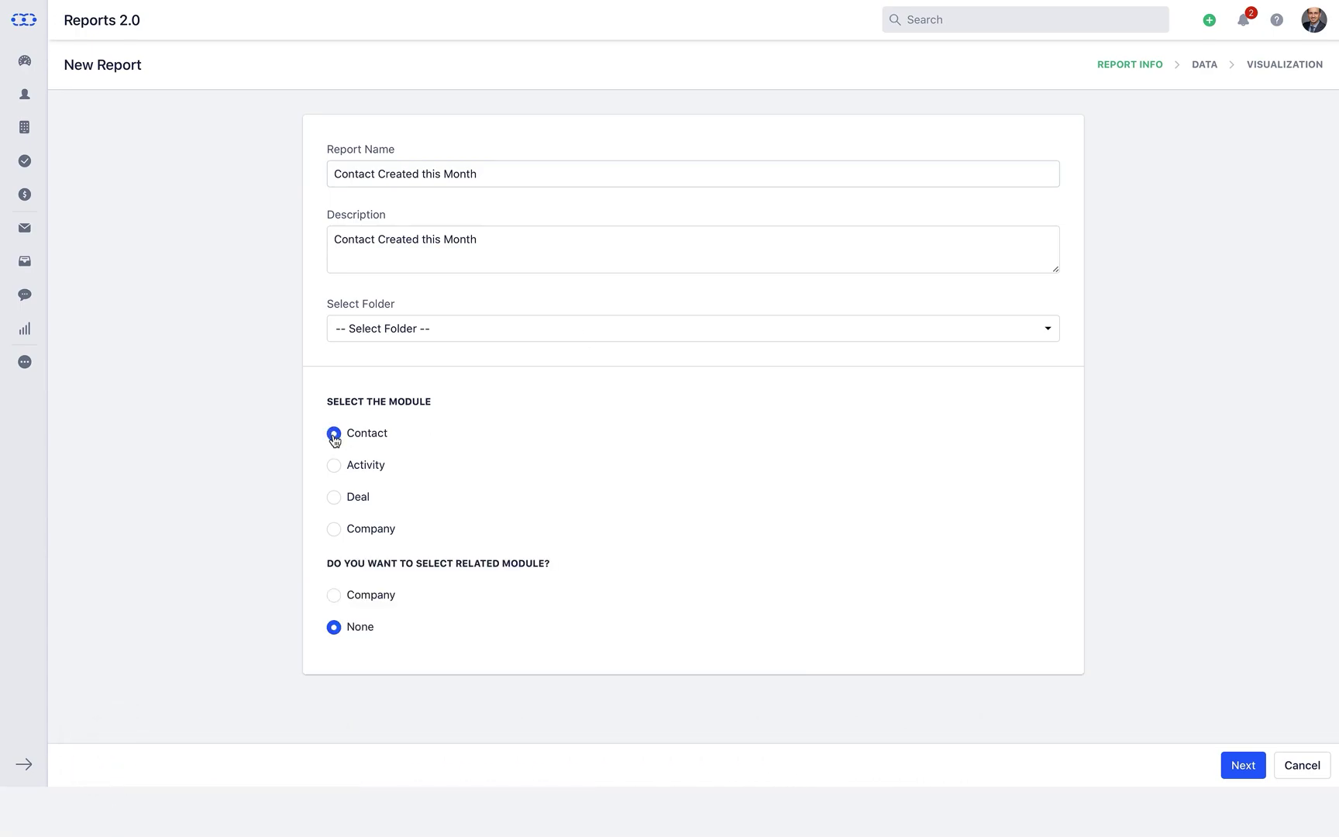
click(1241, 766)
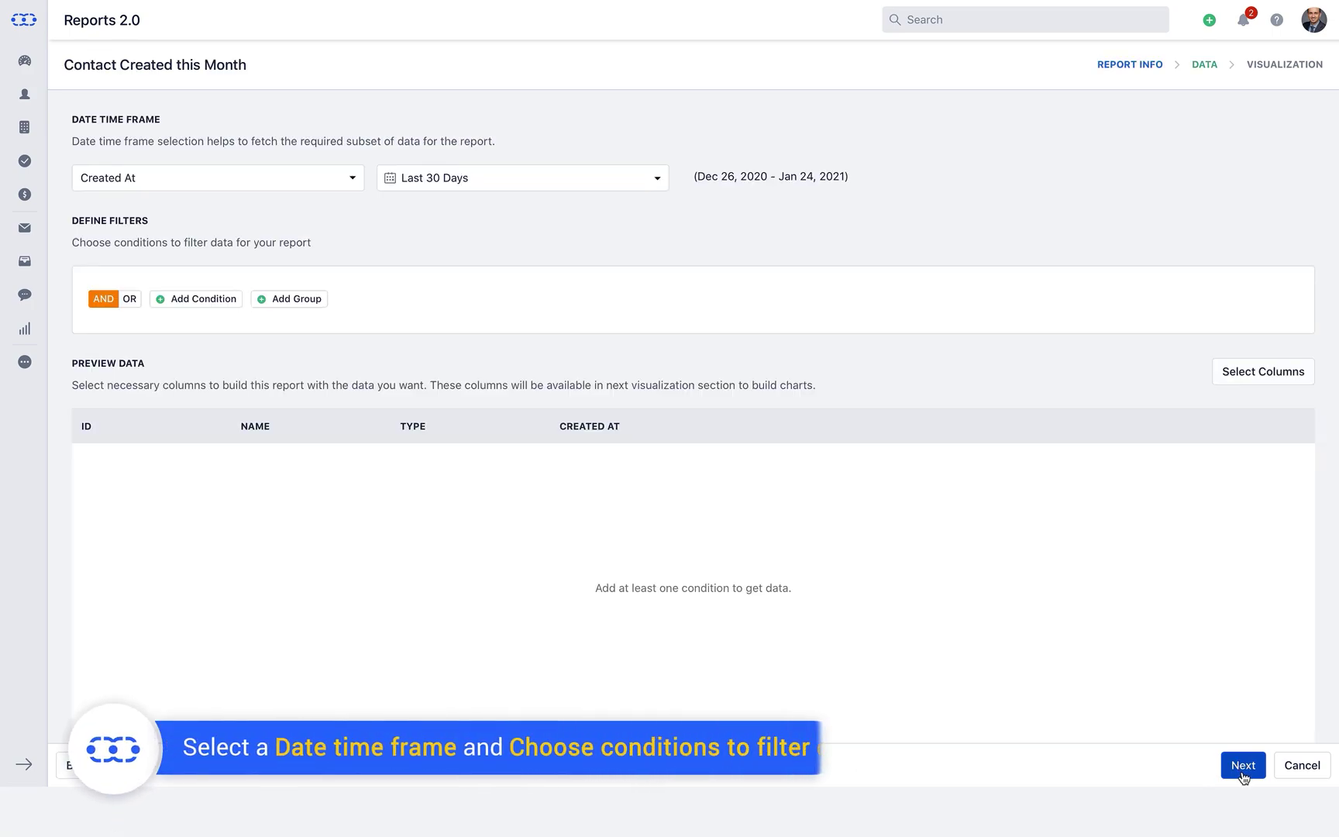
Keep the Last 30 Days range and add the condition Name is not empty.
click(457, 175)
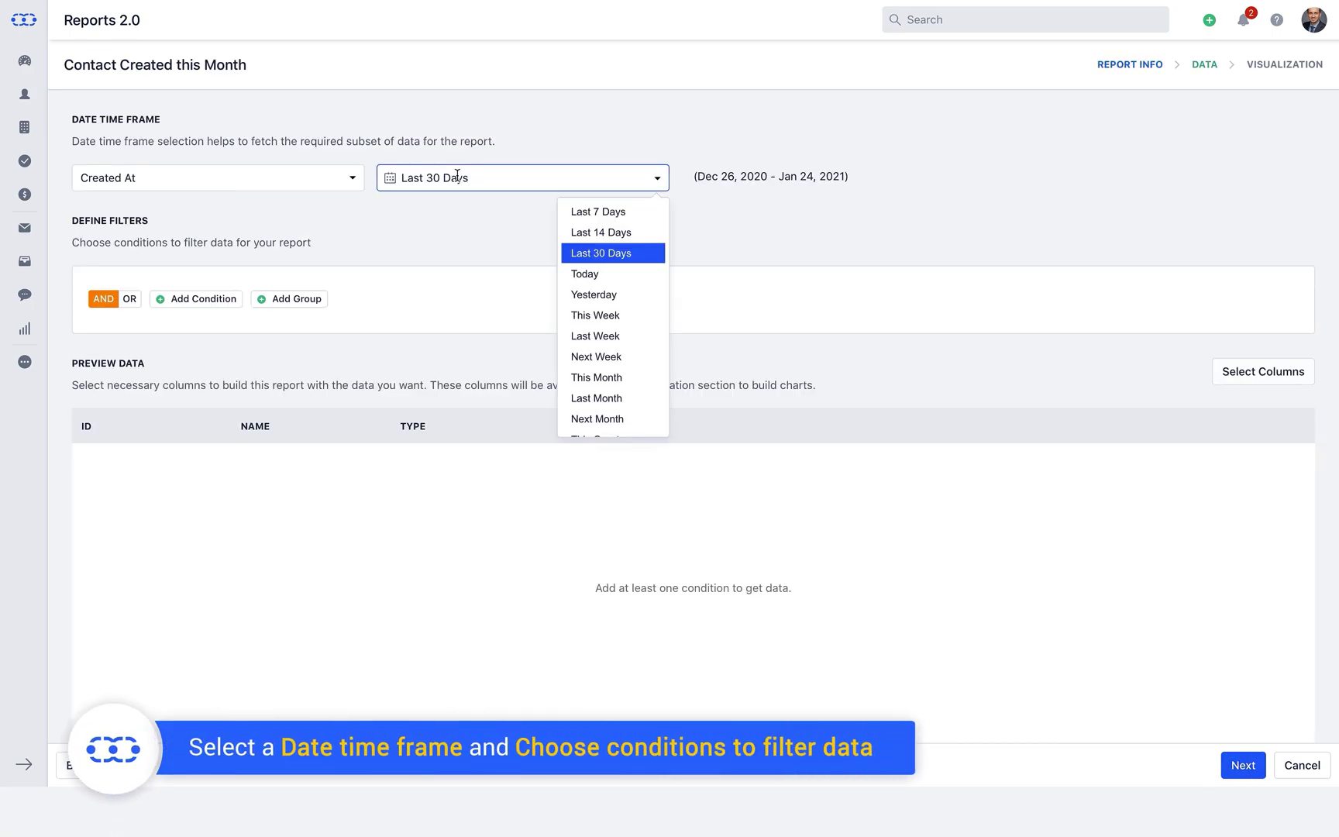
click(438, 217)
click(204, 298)
click(198, 348)
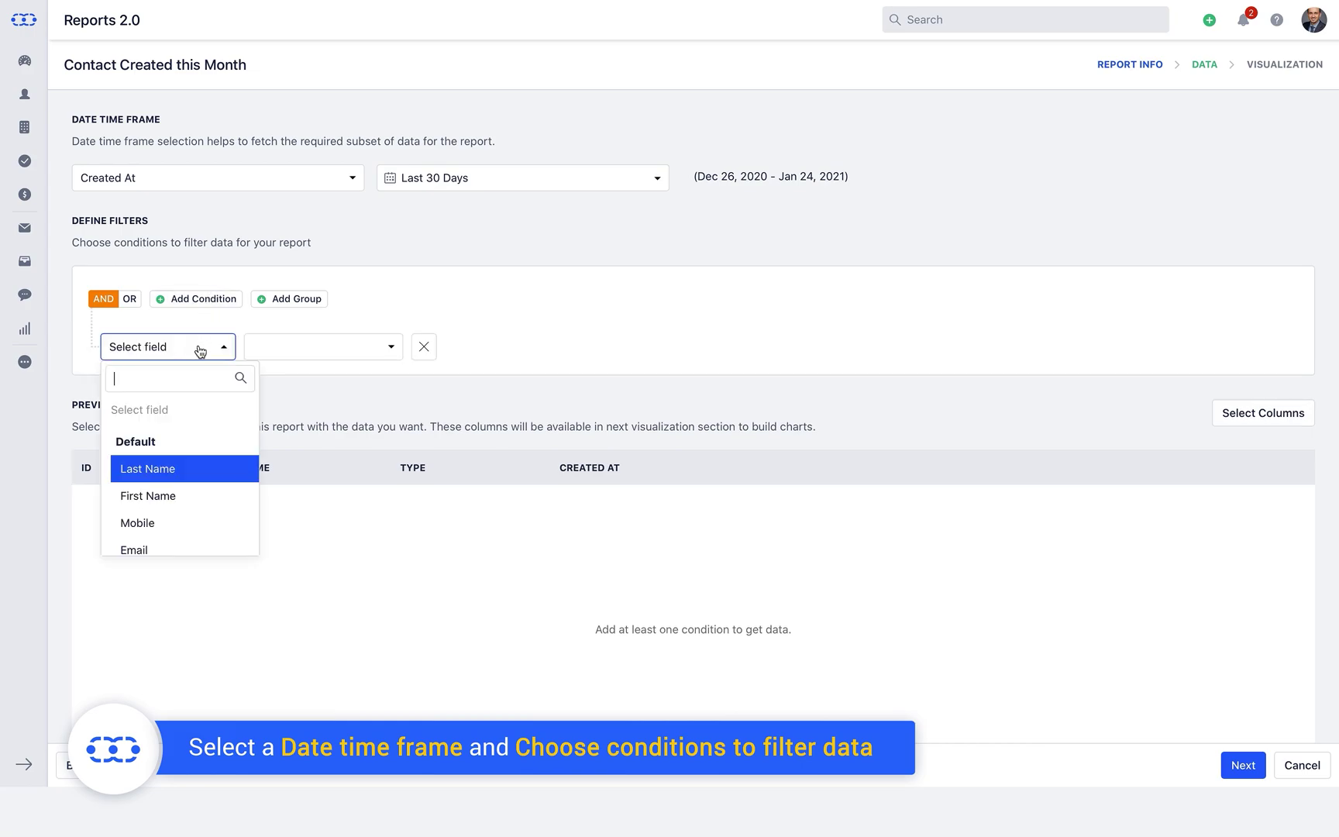
text(name)
click(190, 532)
click(383, 350)
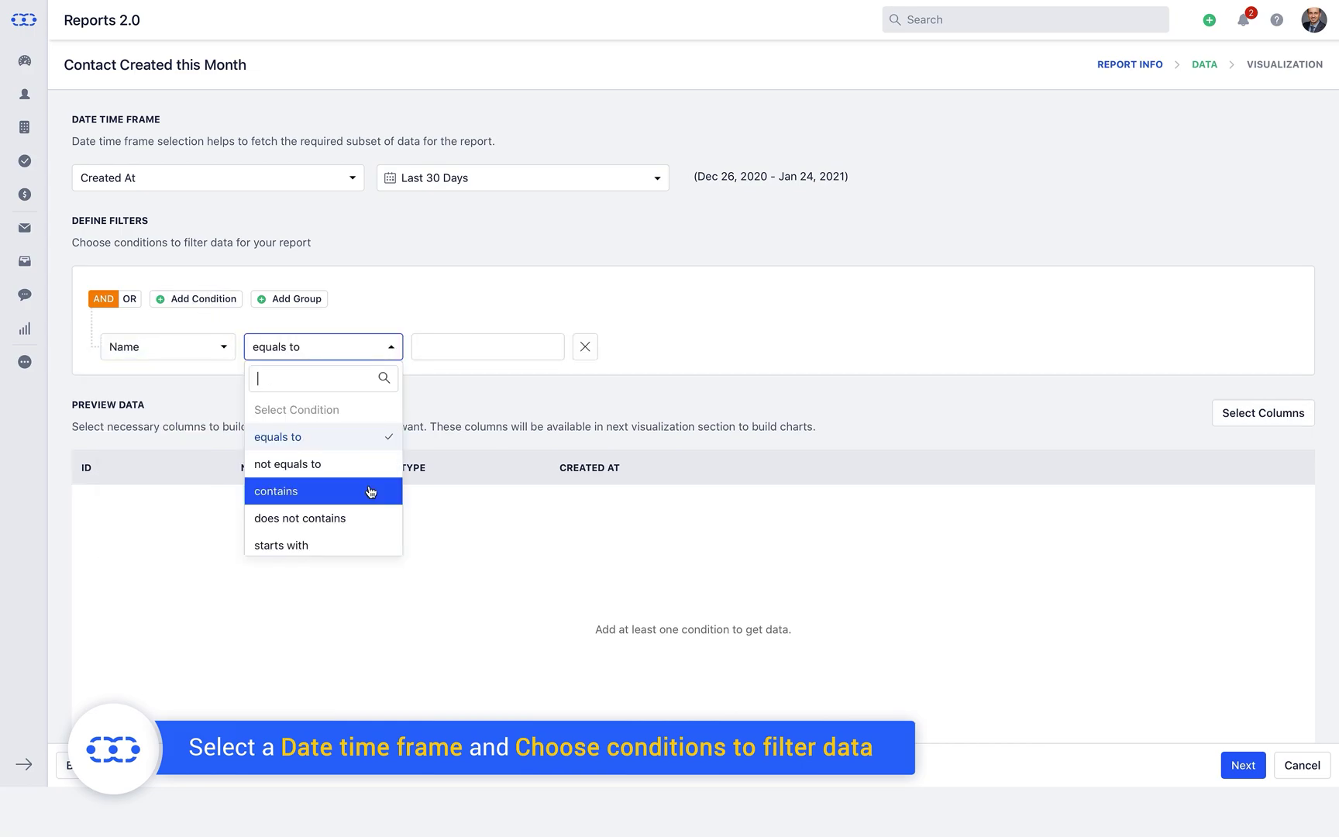
scroll(371, 492, down, 2)
click(363, 541)
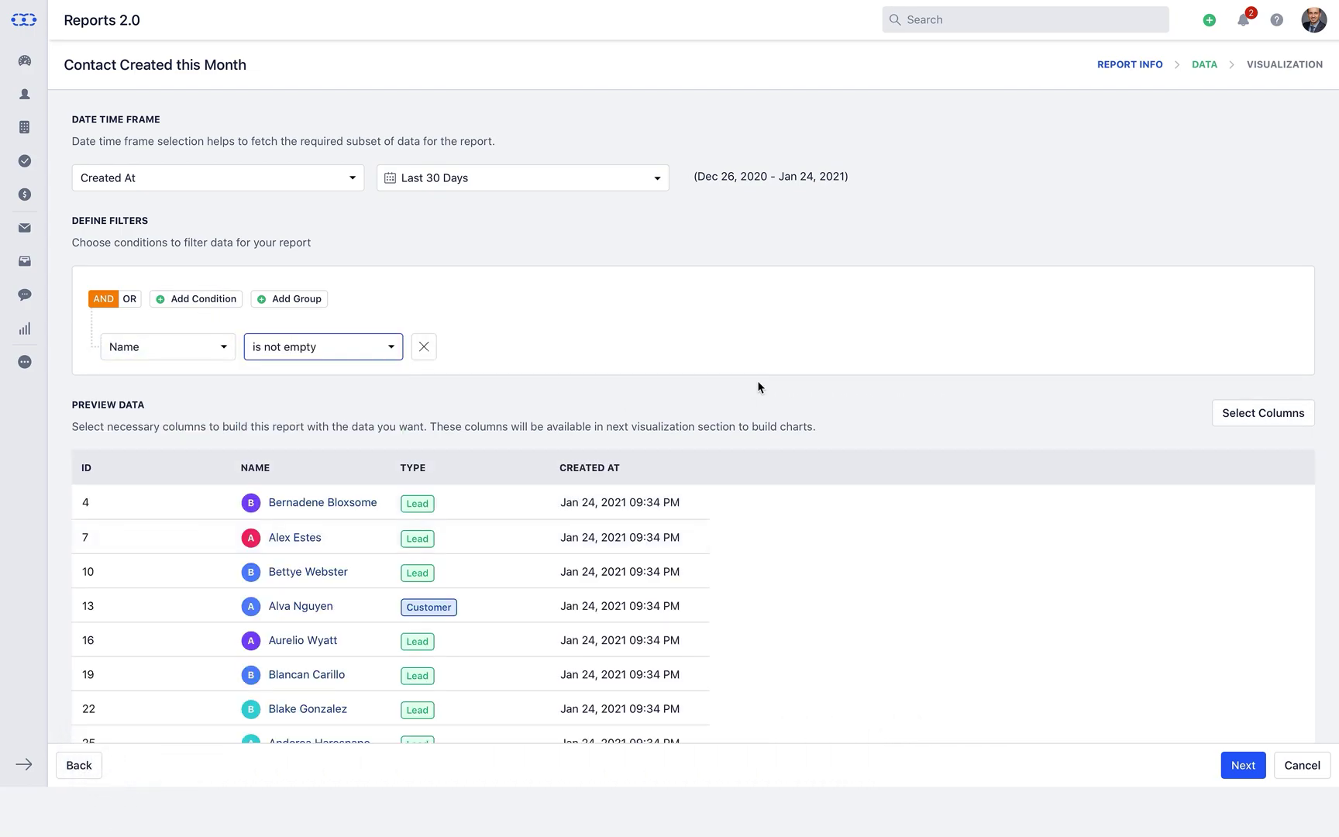
Leave the columns unchanged, choose a vertical column chart, and save the report.
click(1251, 423)
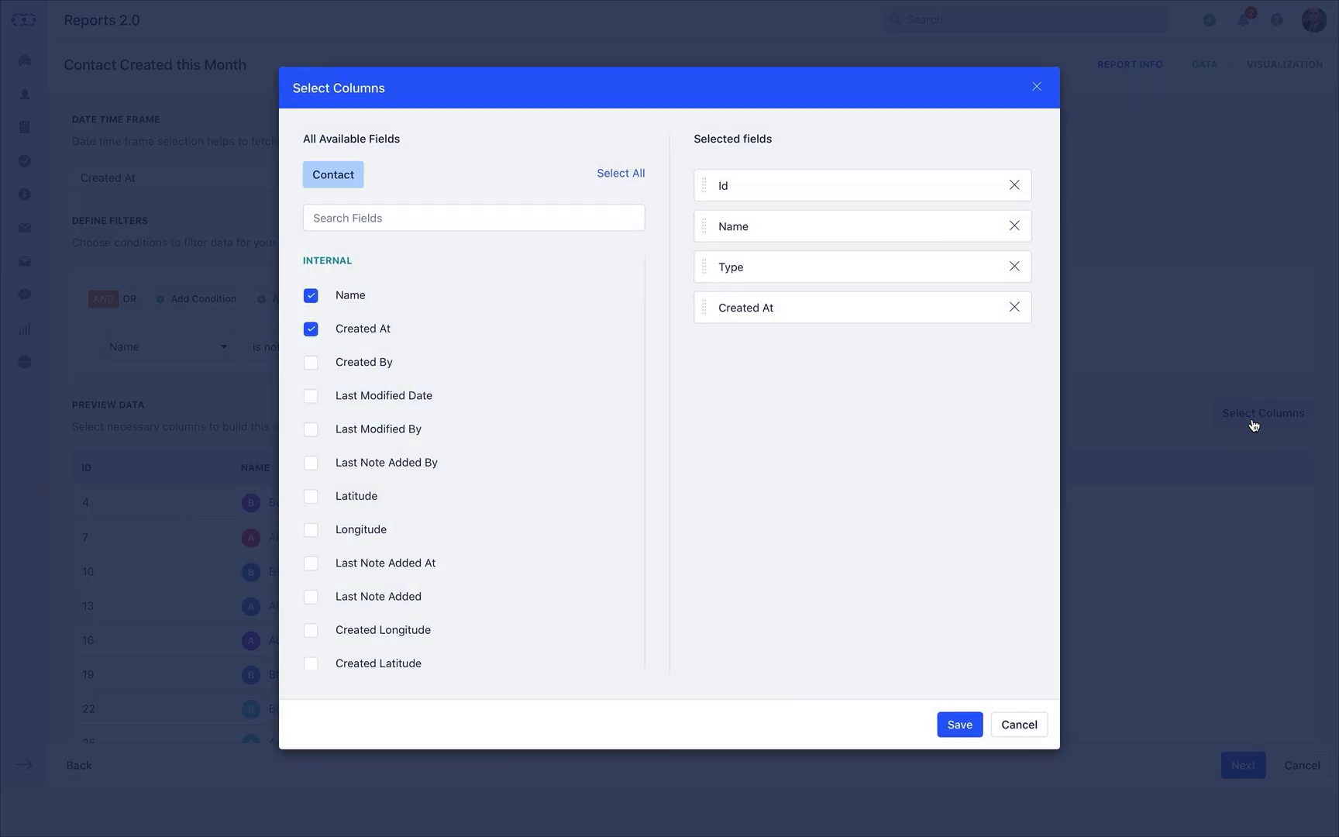
click(1033, 728)
click(1242, 765)
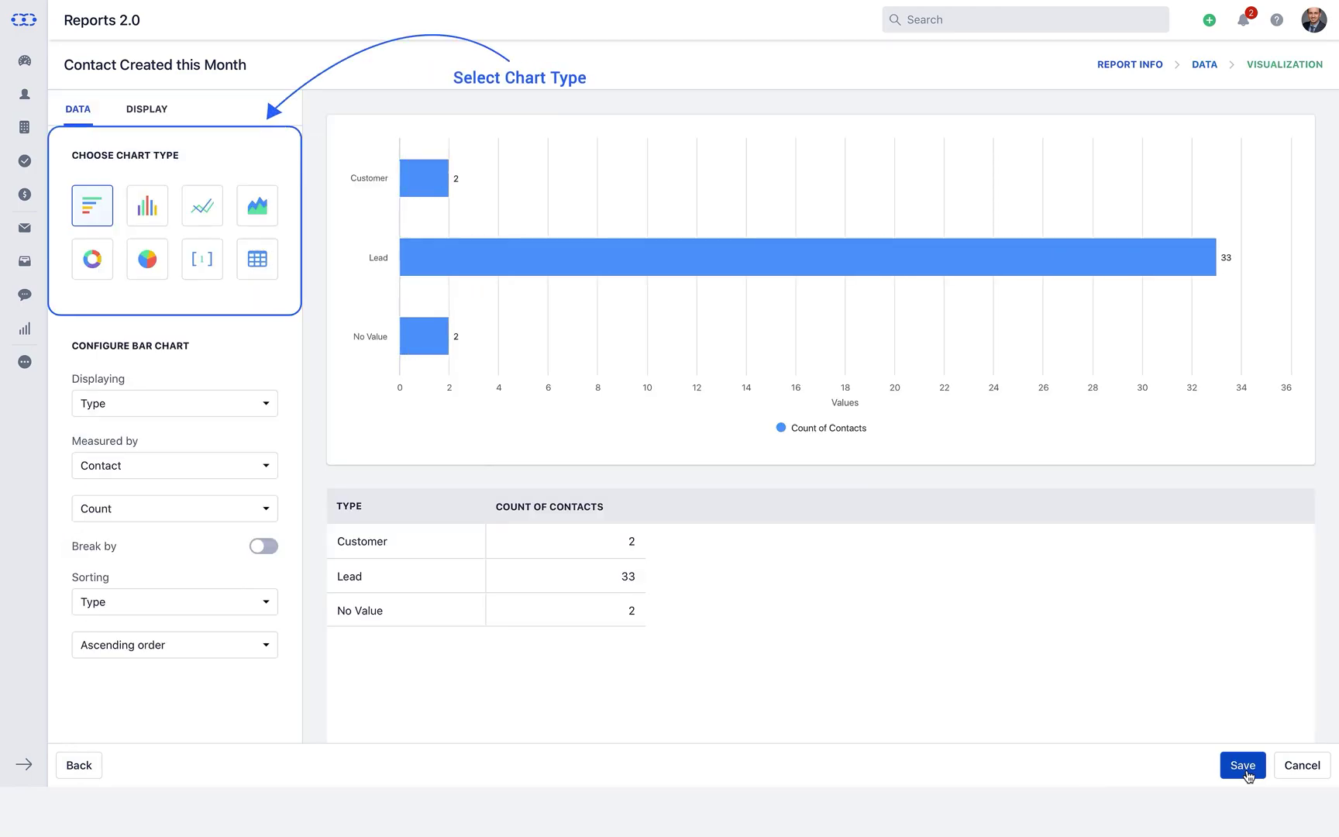
click(150, 218)
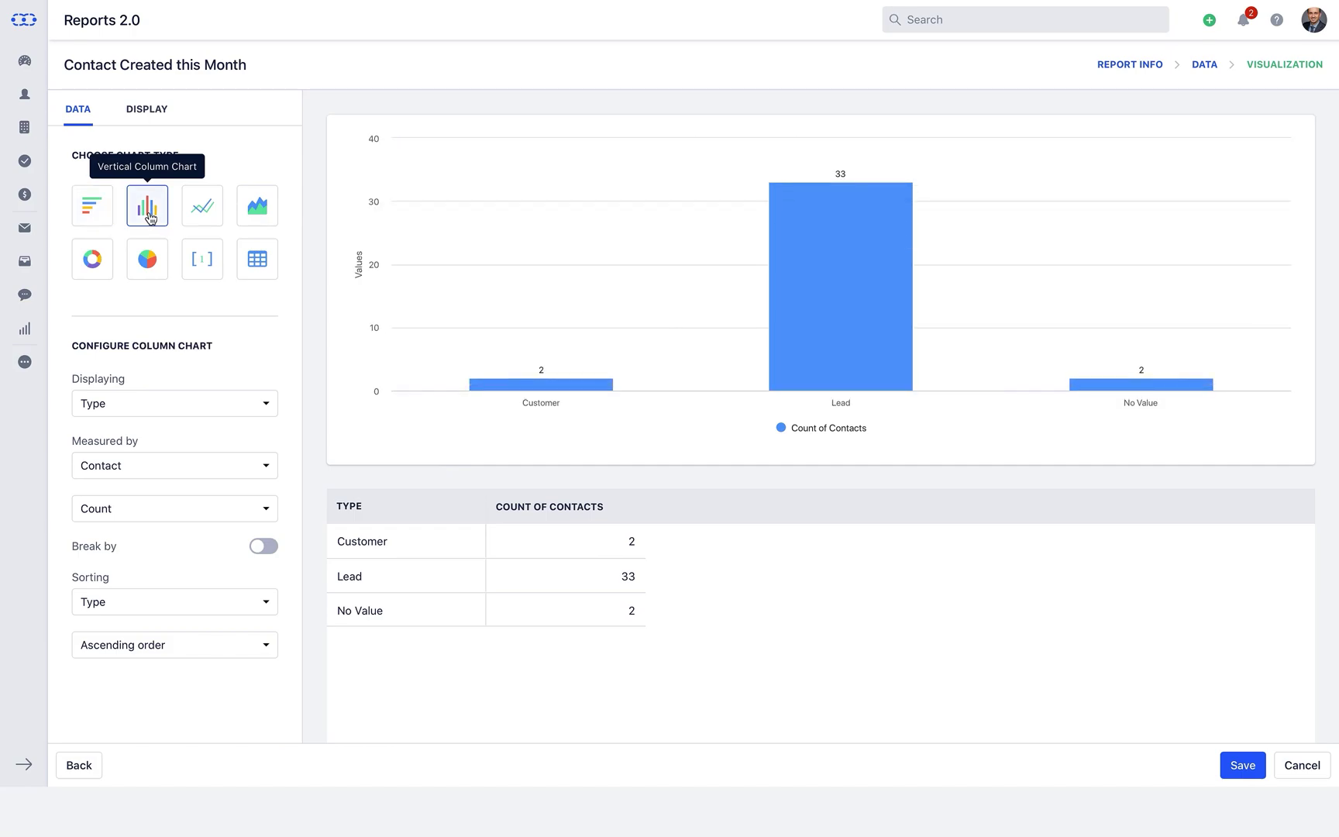
click(1240, 765)
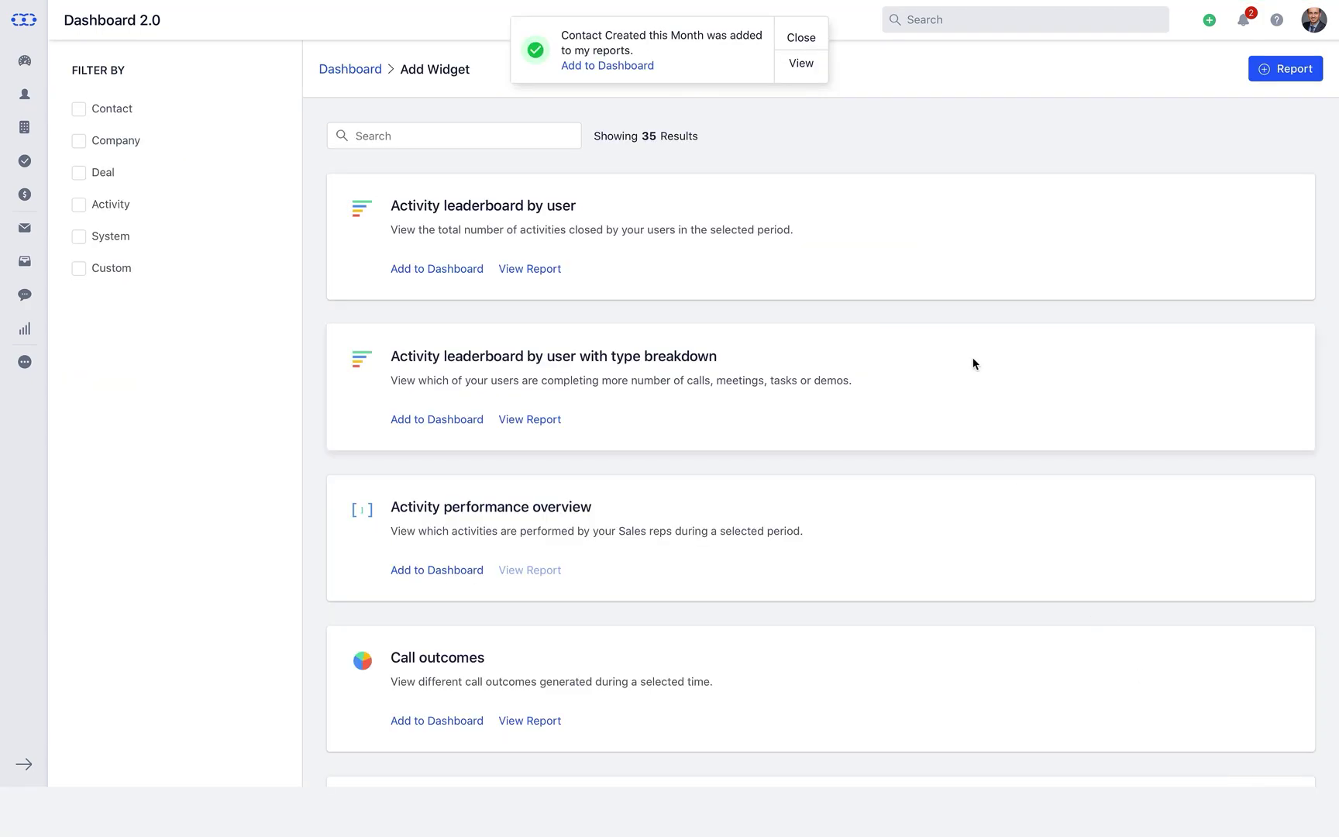
View the newly saved report, then open the Default Dashboard's Actions menu.
click(795, 70)
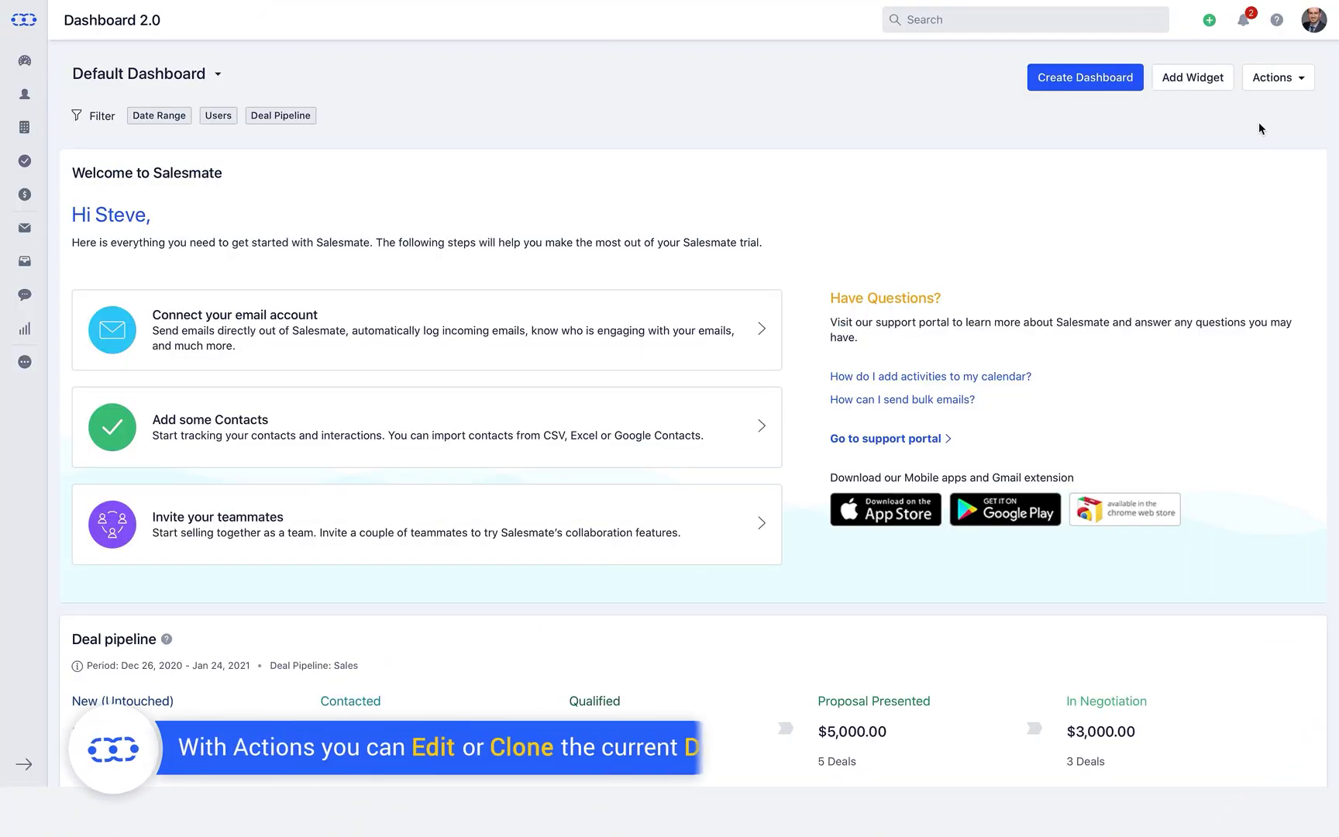
click(1275, 77)
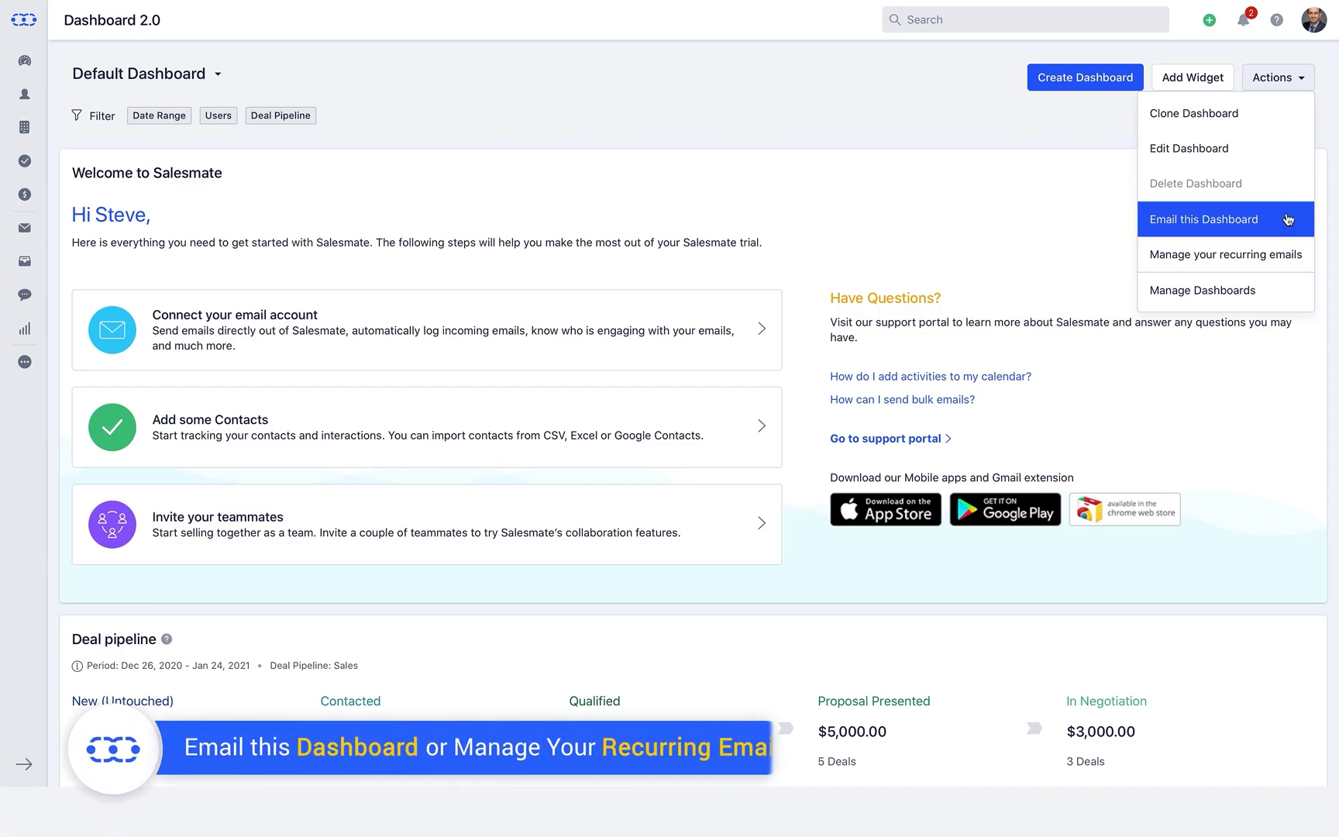
In Manage Dashboards, tick Sales Summary and create a dashboard from the Sales Overview template.
click(1291, 284)
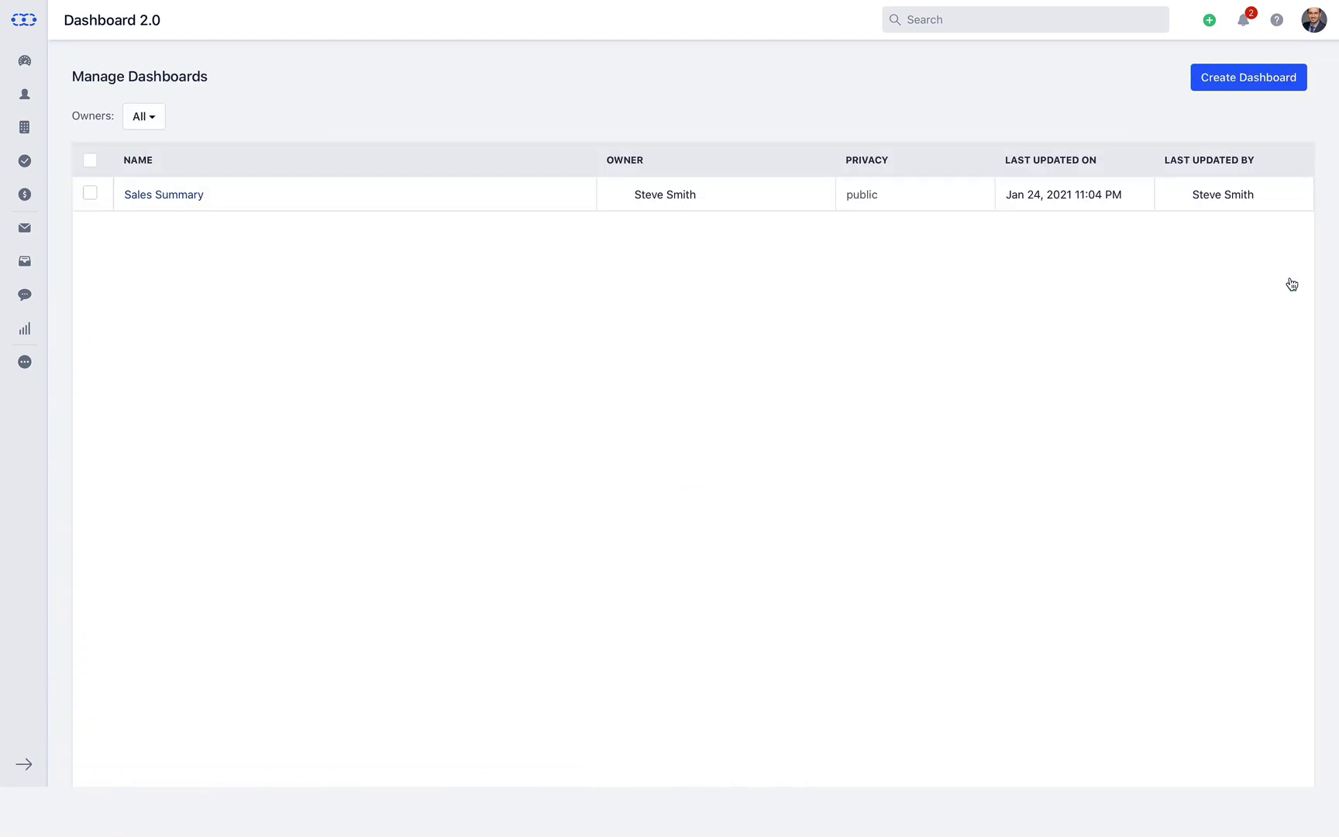
click(91, 194)
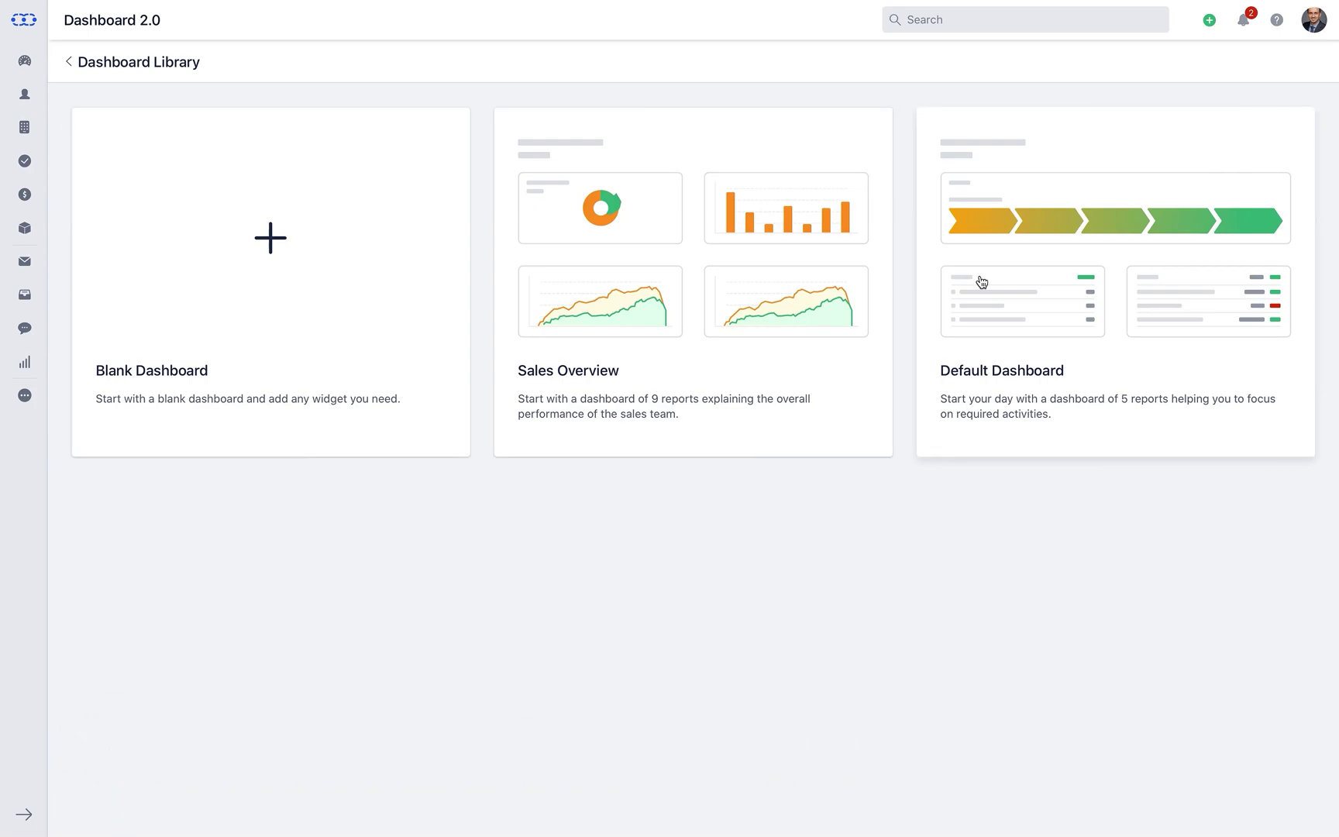
click(742, 296)
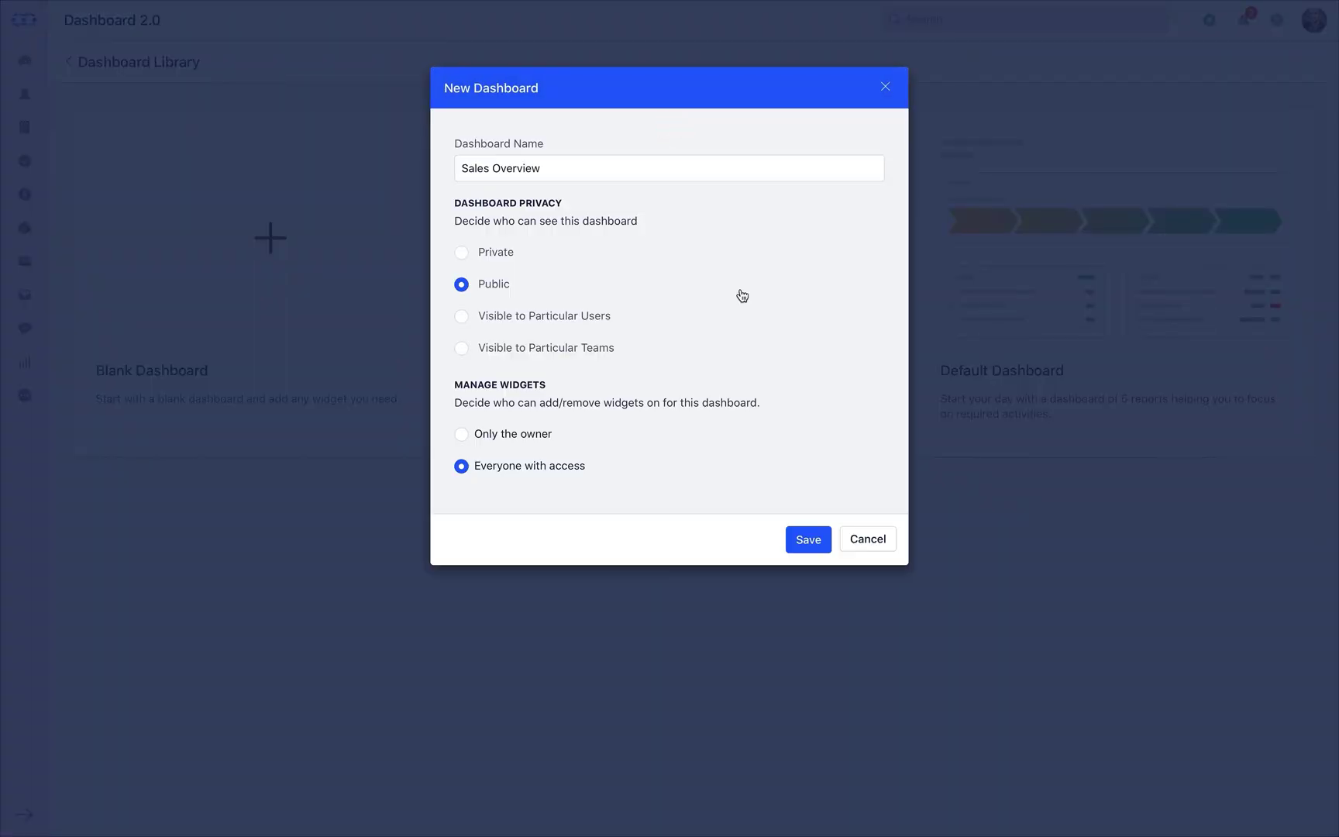
click(808, 539)
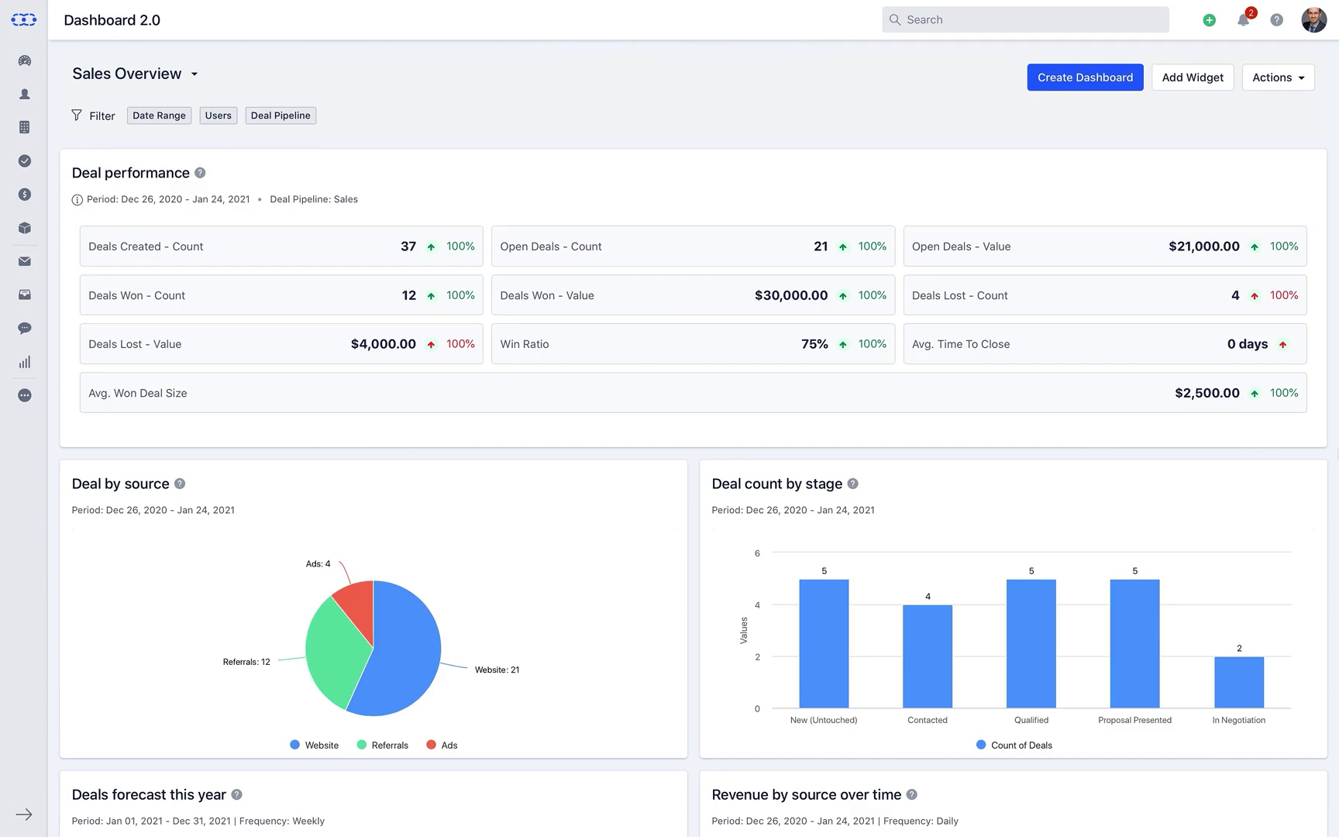
scroll(699, 436, down, 5)
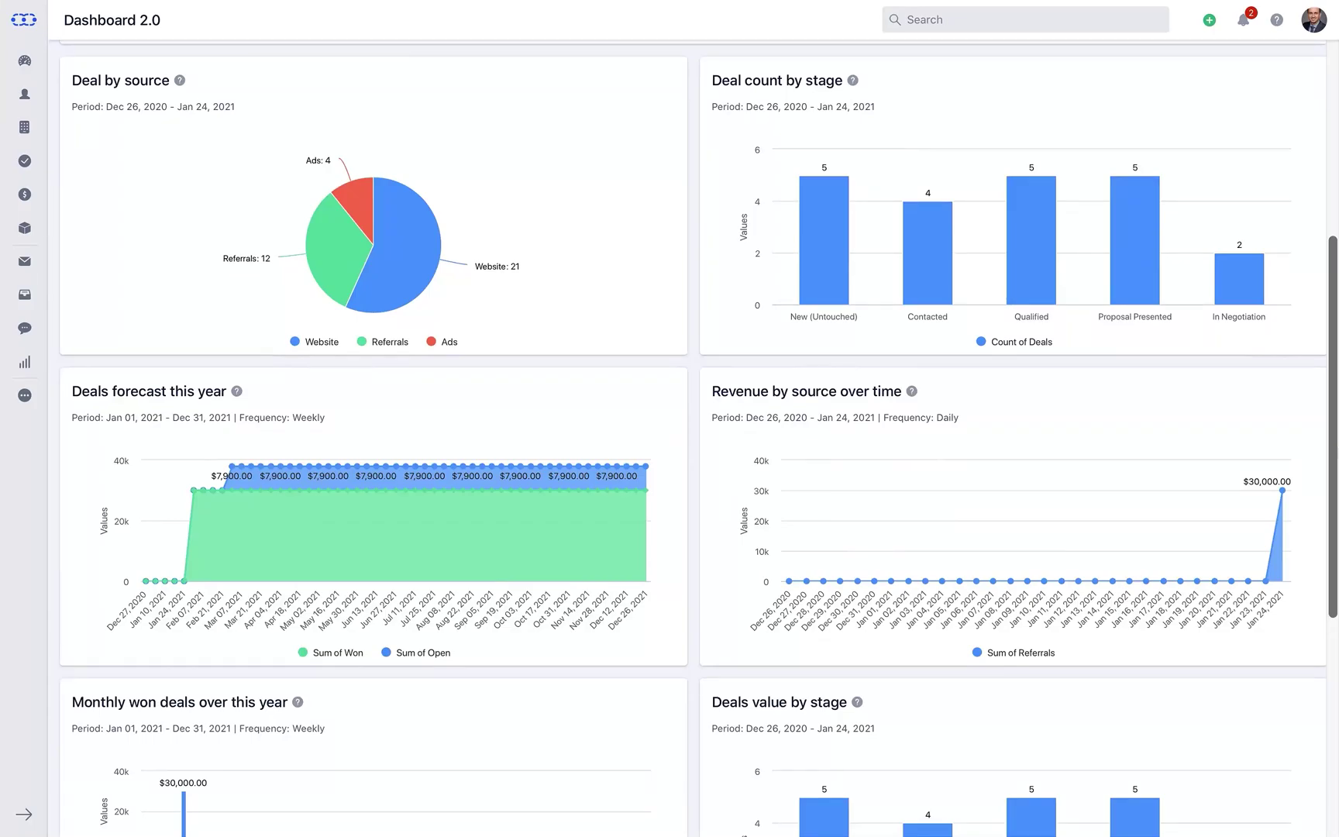
scroll(699, 438, down, 6)
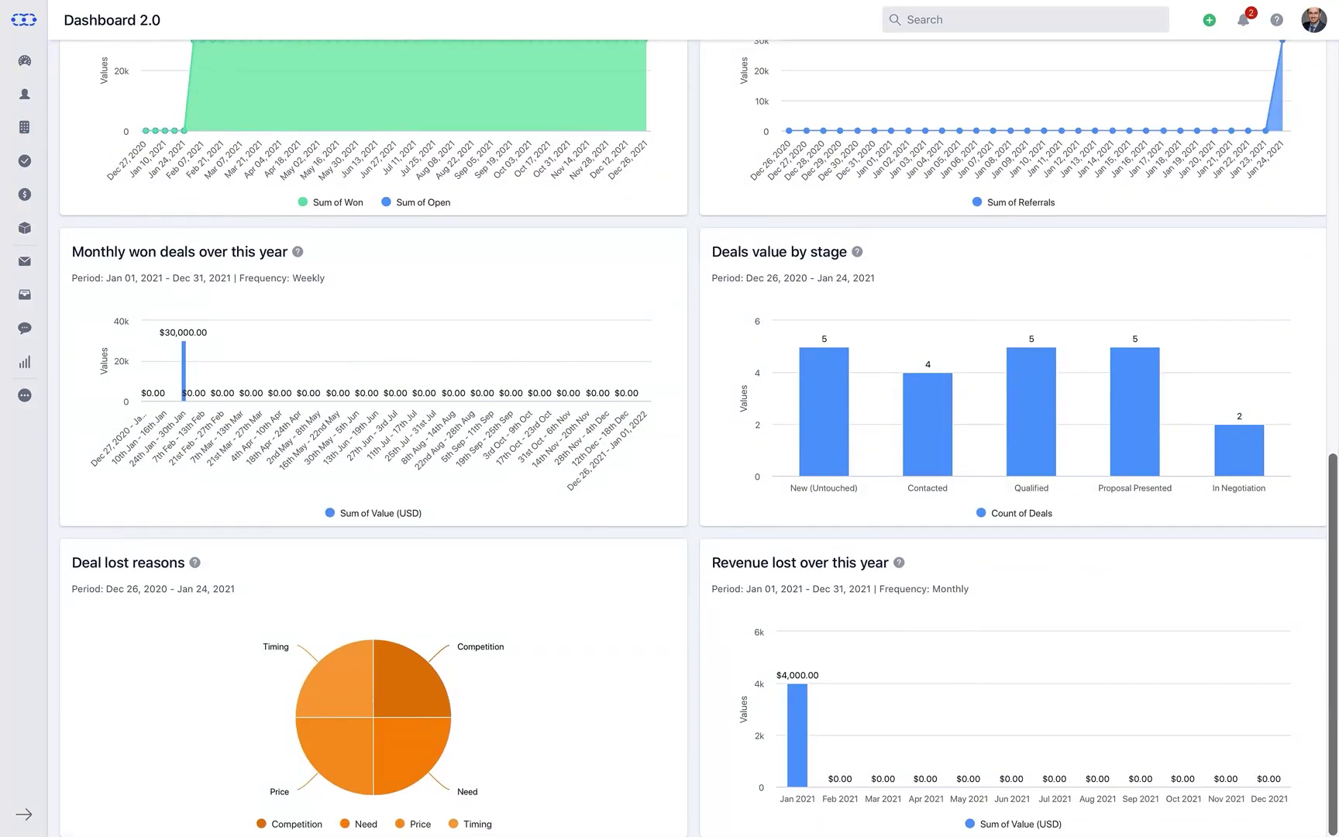
scroll(699, 438, up, 11)
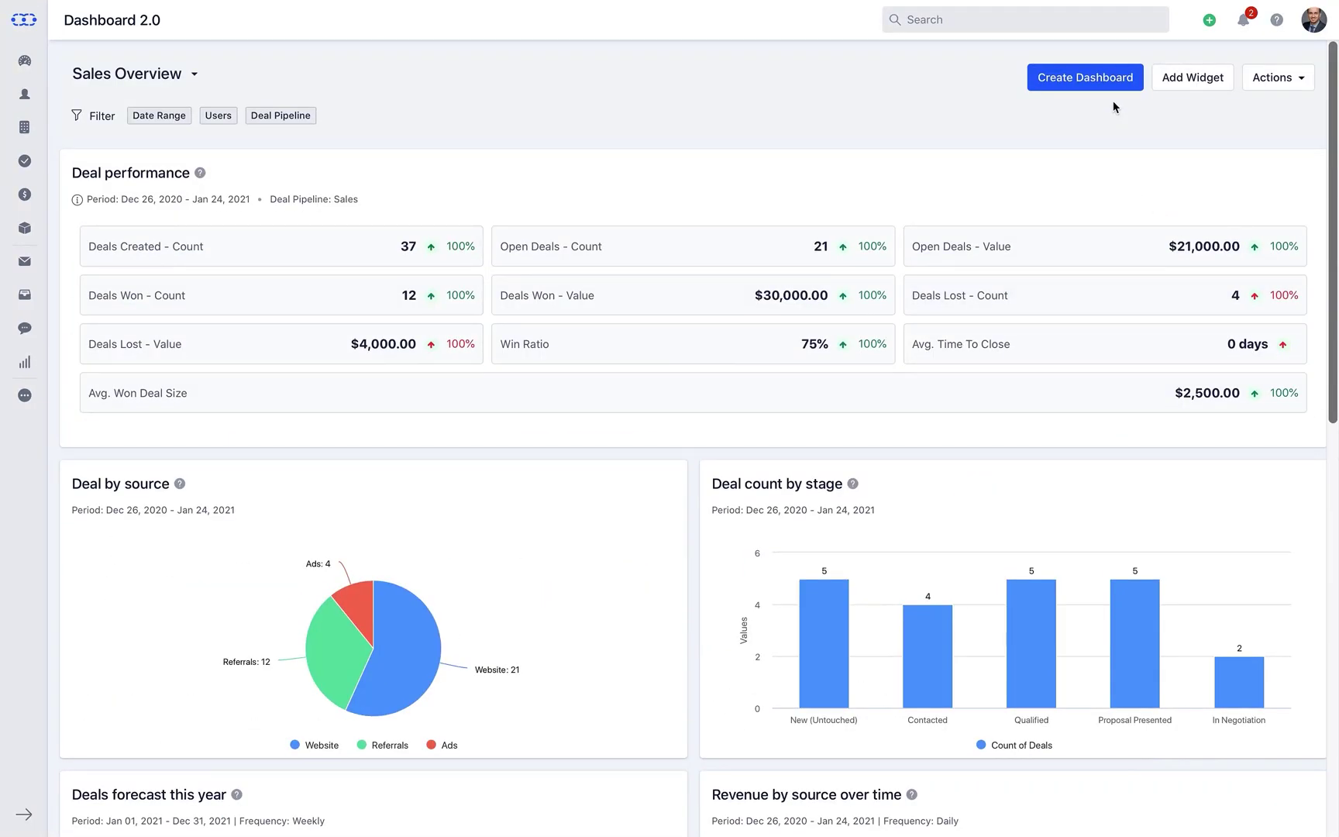
Create a blank dashboard named 'Deal - To Do's' and save it.
click(1102, 91)
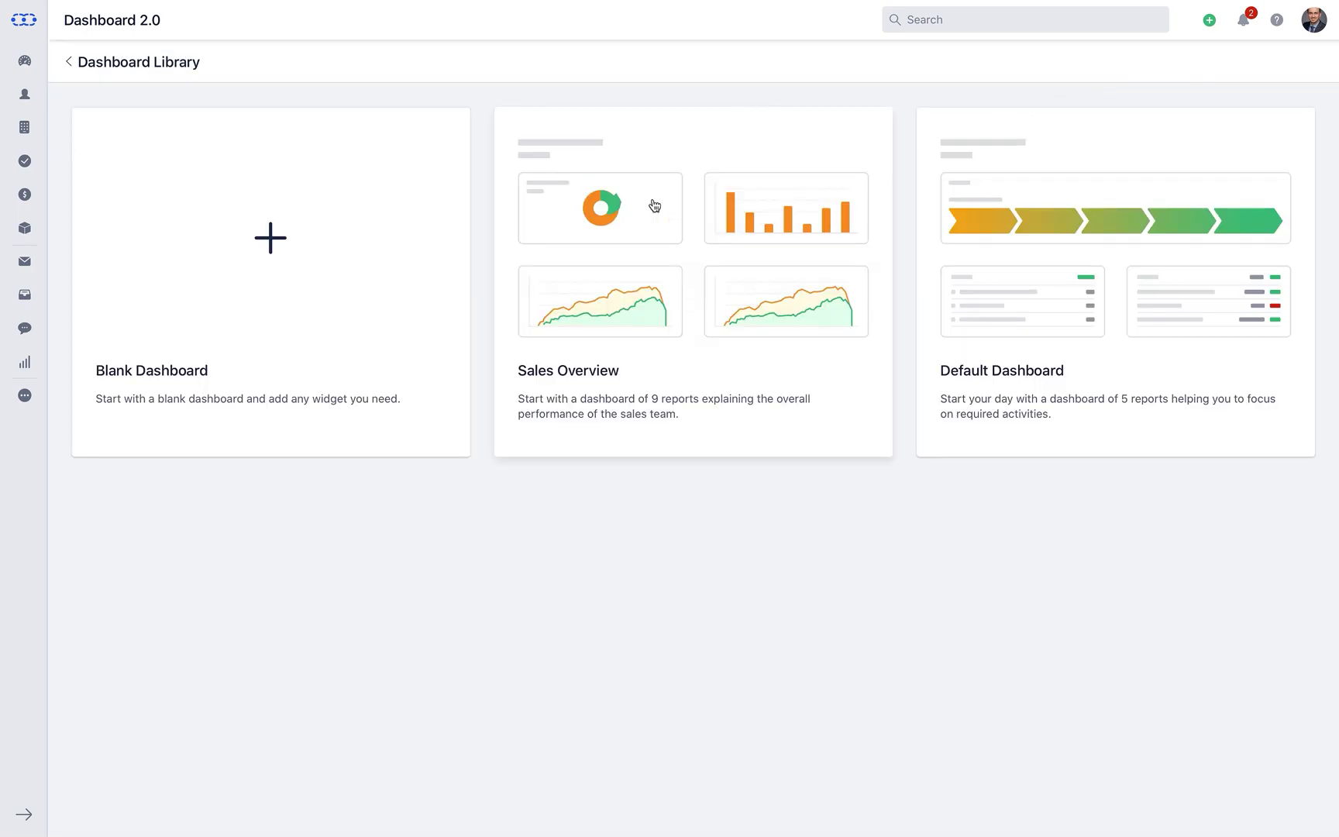
click(357, 262)
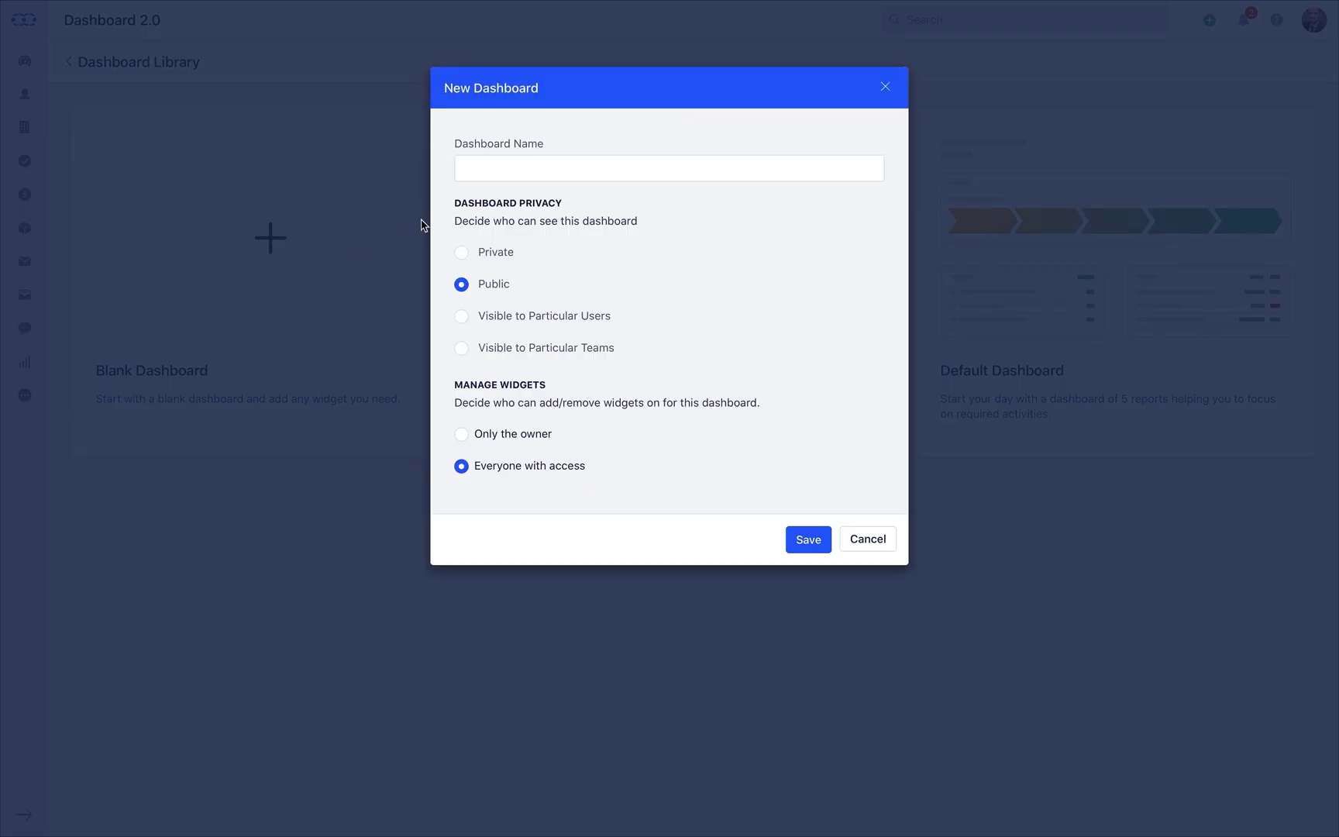
click(493, 174)
text(Deal - To Do's)
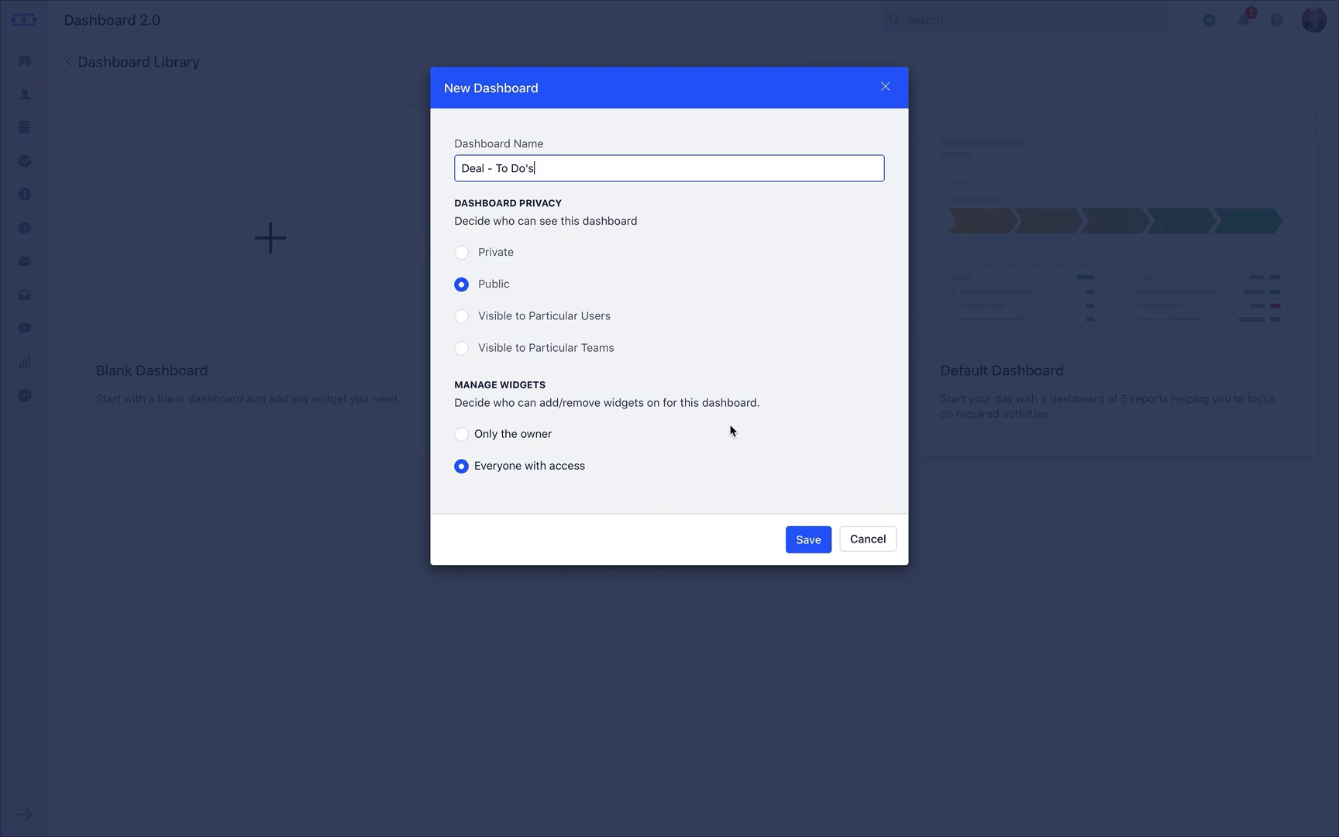
click(806, 538)
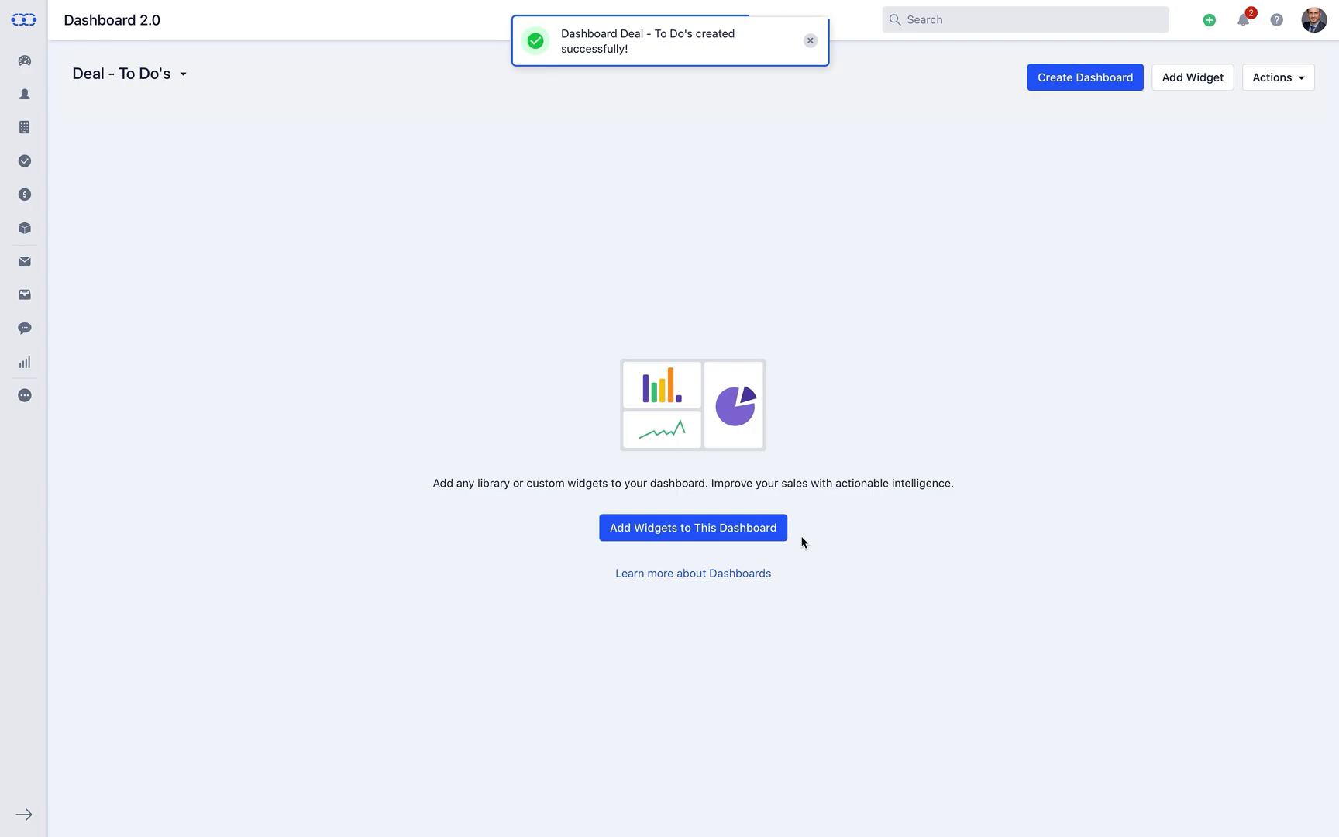
Open the Add Widget catalogue for the empty Deal - To Do's dashboard.
click(700, 532)
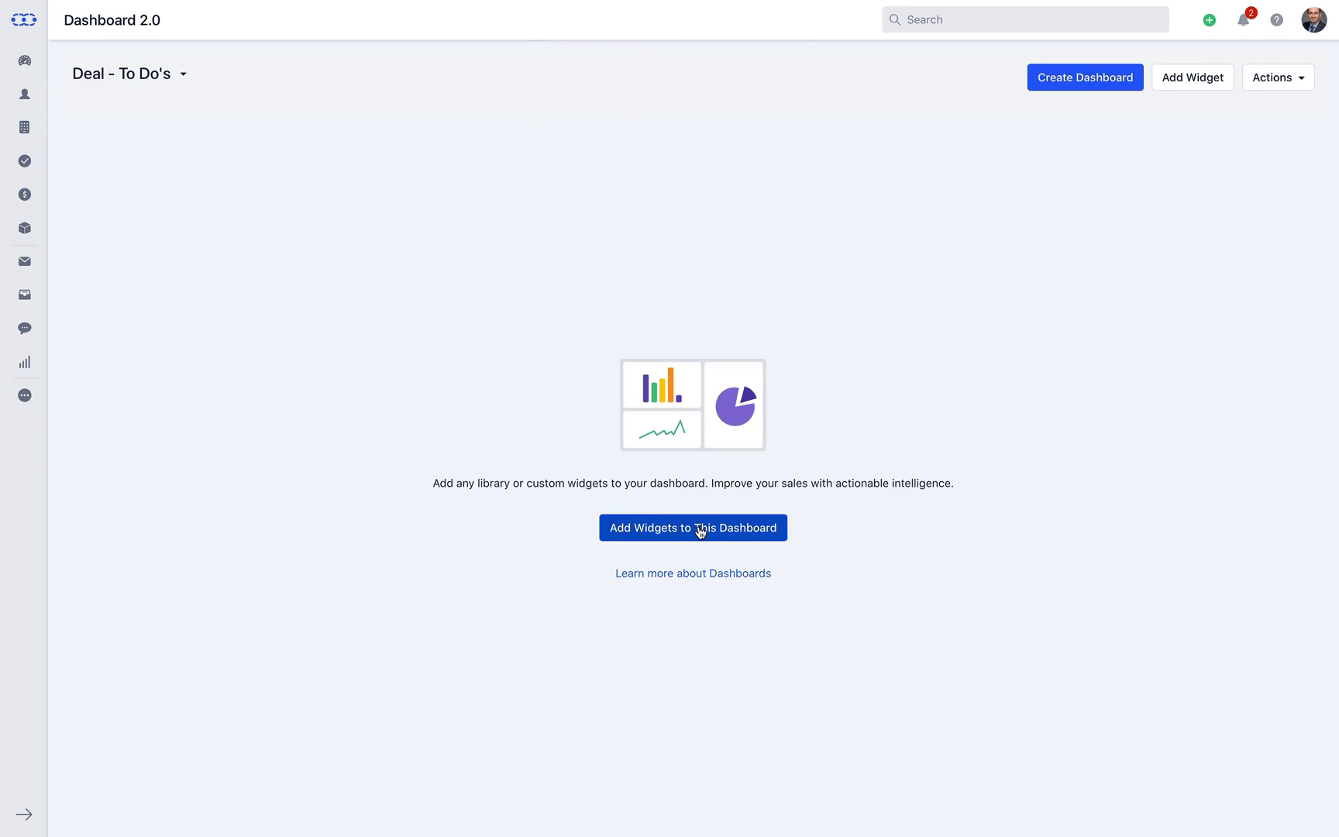
click(700, 532)
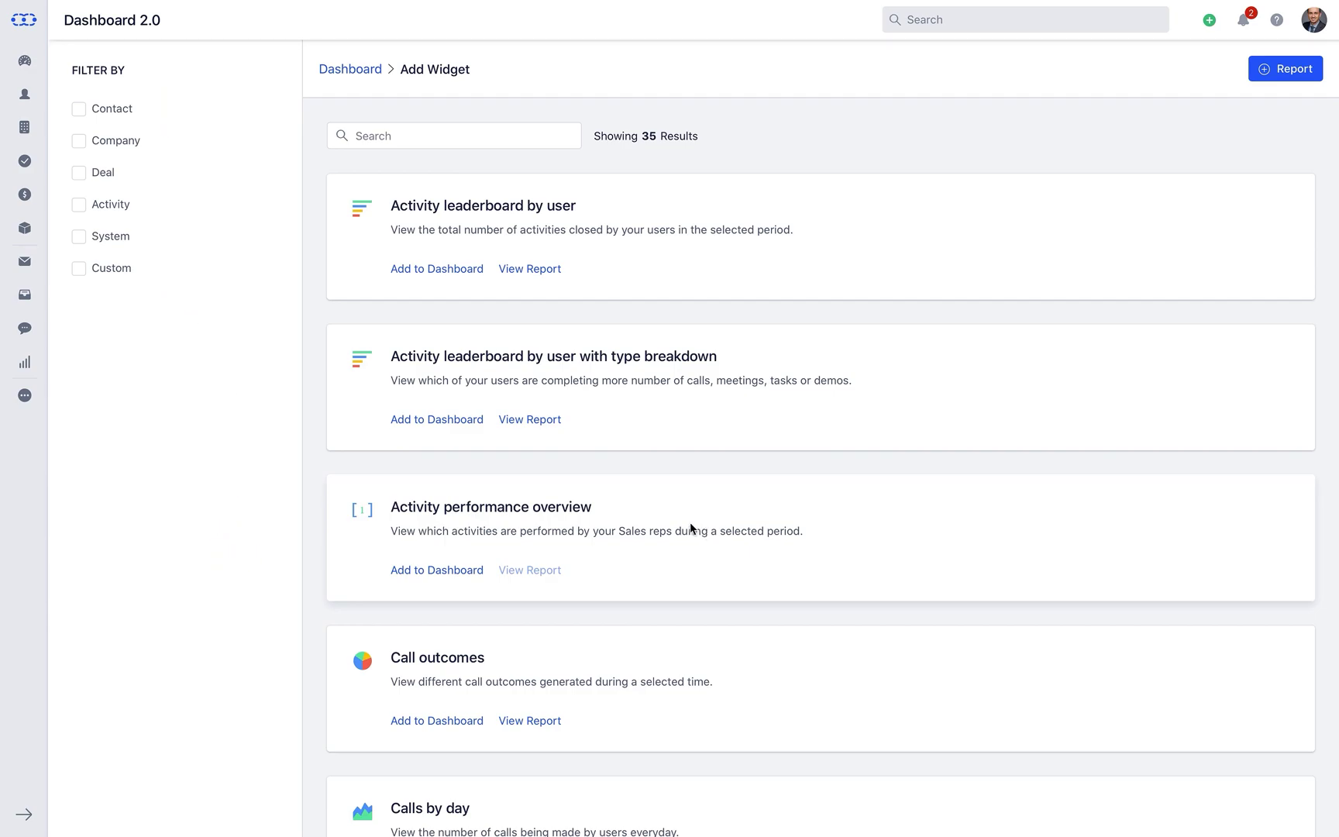
Filter widgets to Deal, add the Deal by source report to Deal - To Do's, and view it.
click(79, 172)
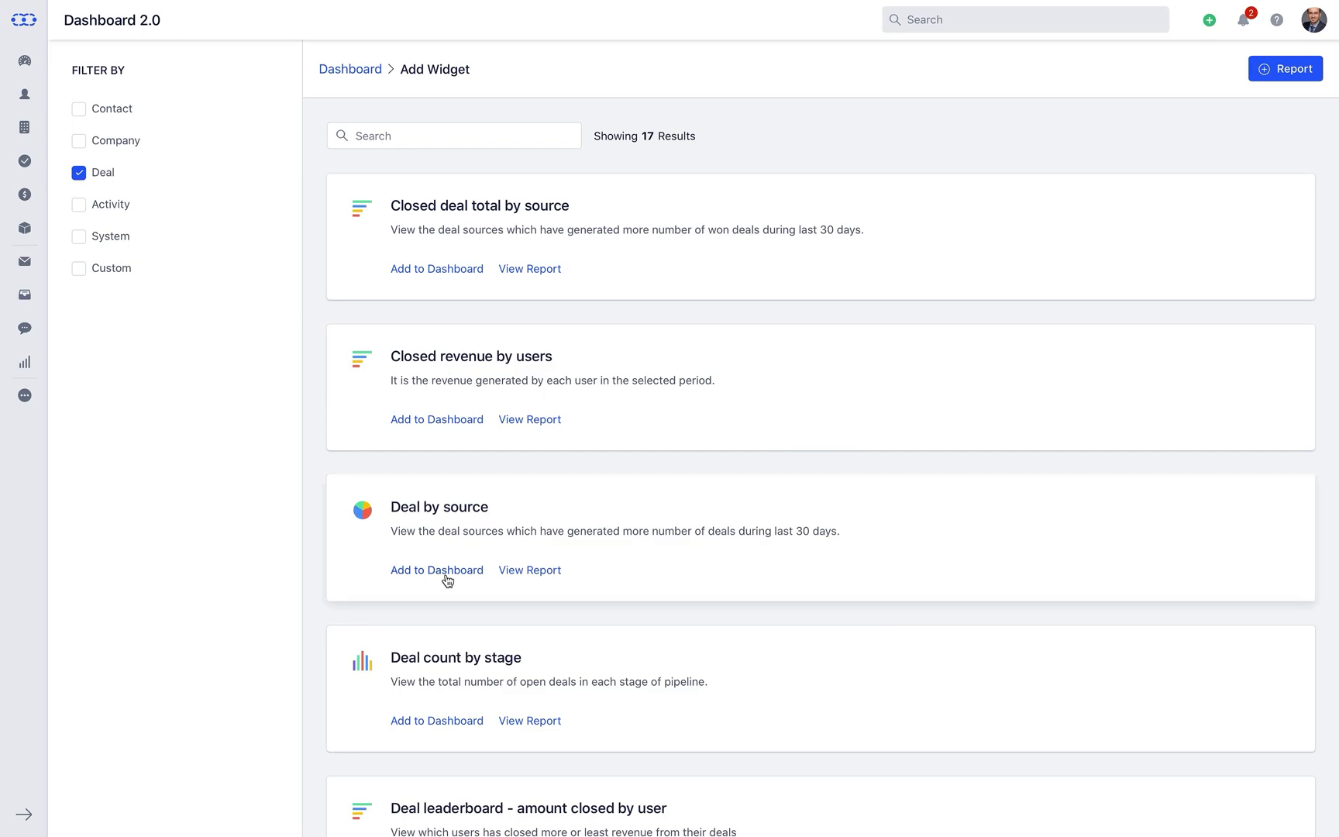
click(525, 576)
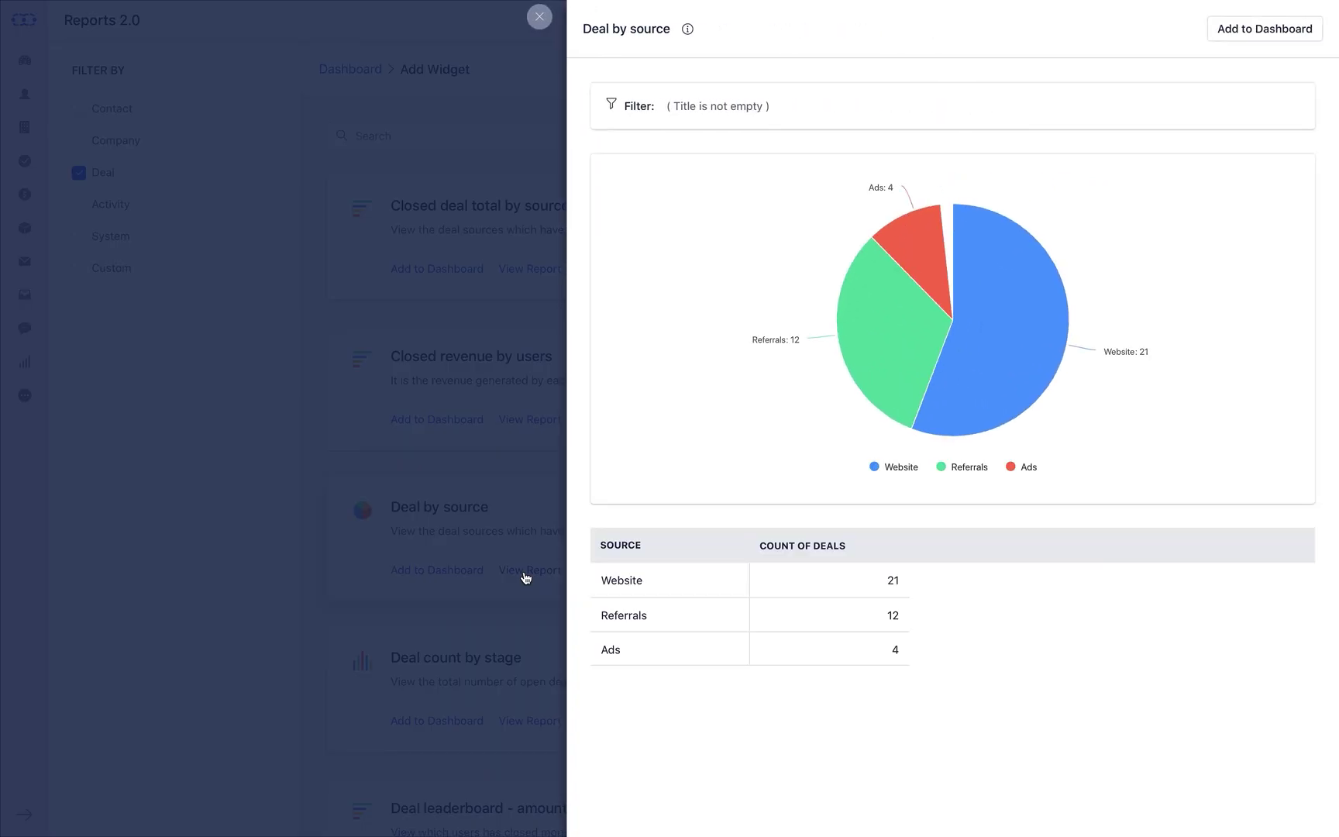
click(1264, 31)
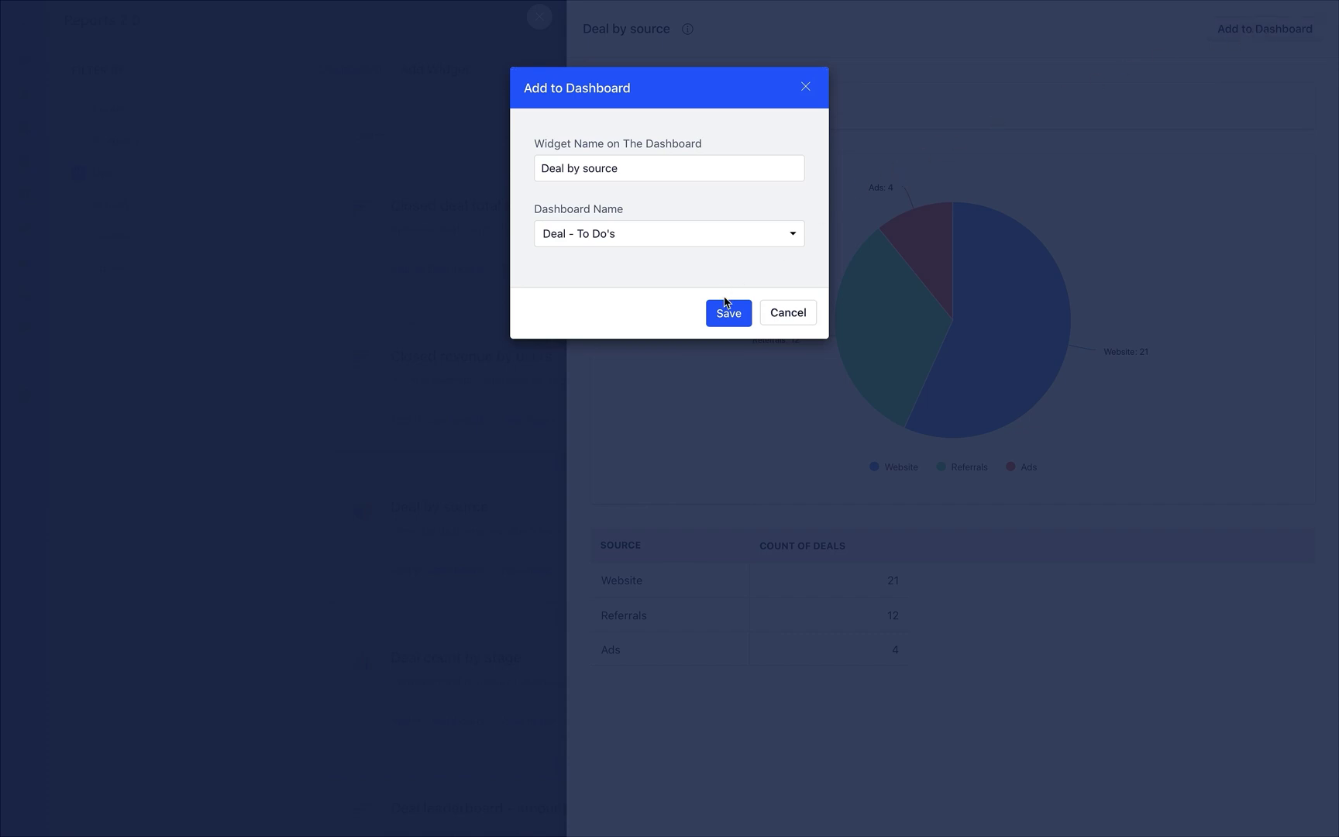
click(729, 314)
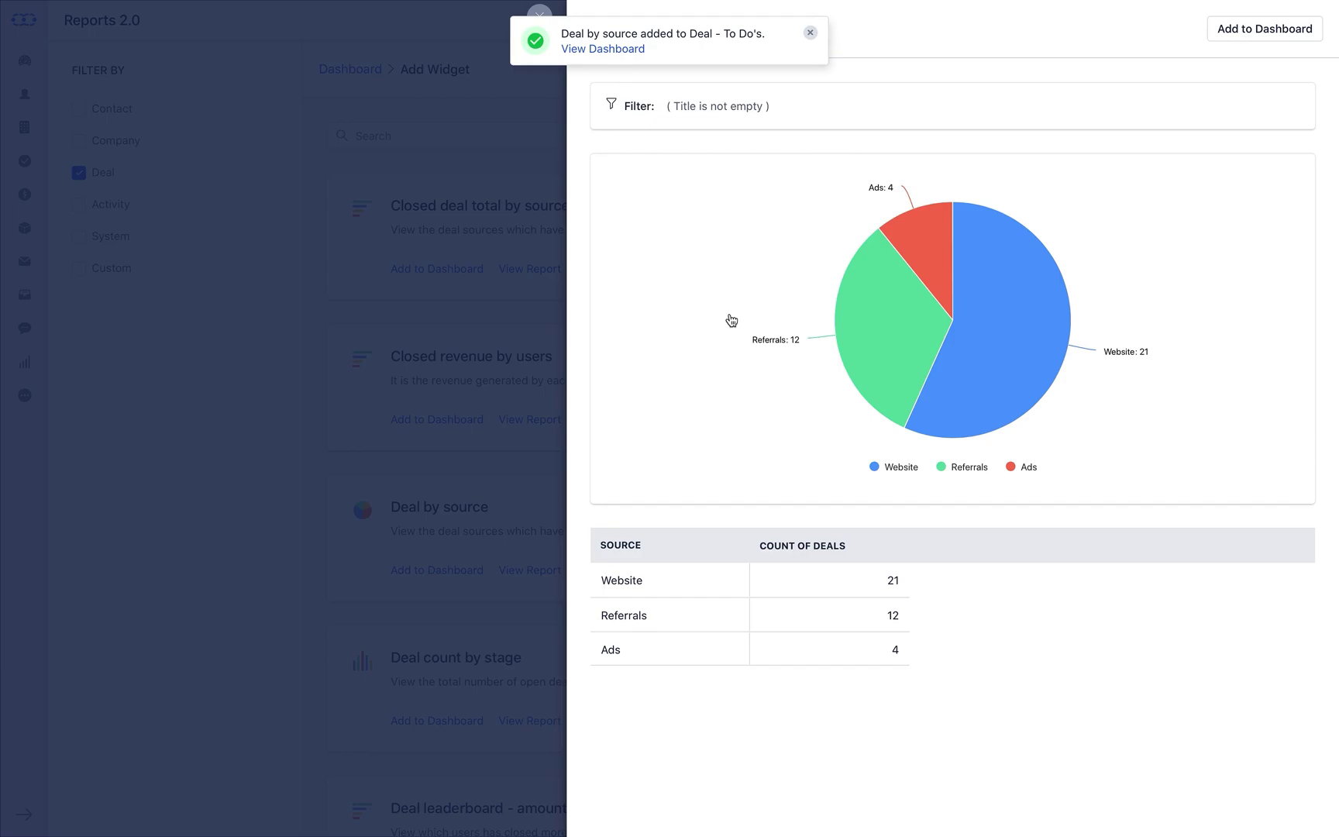
click(624, 51)
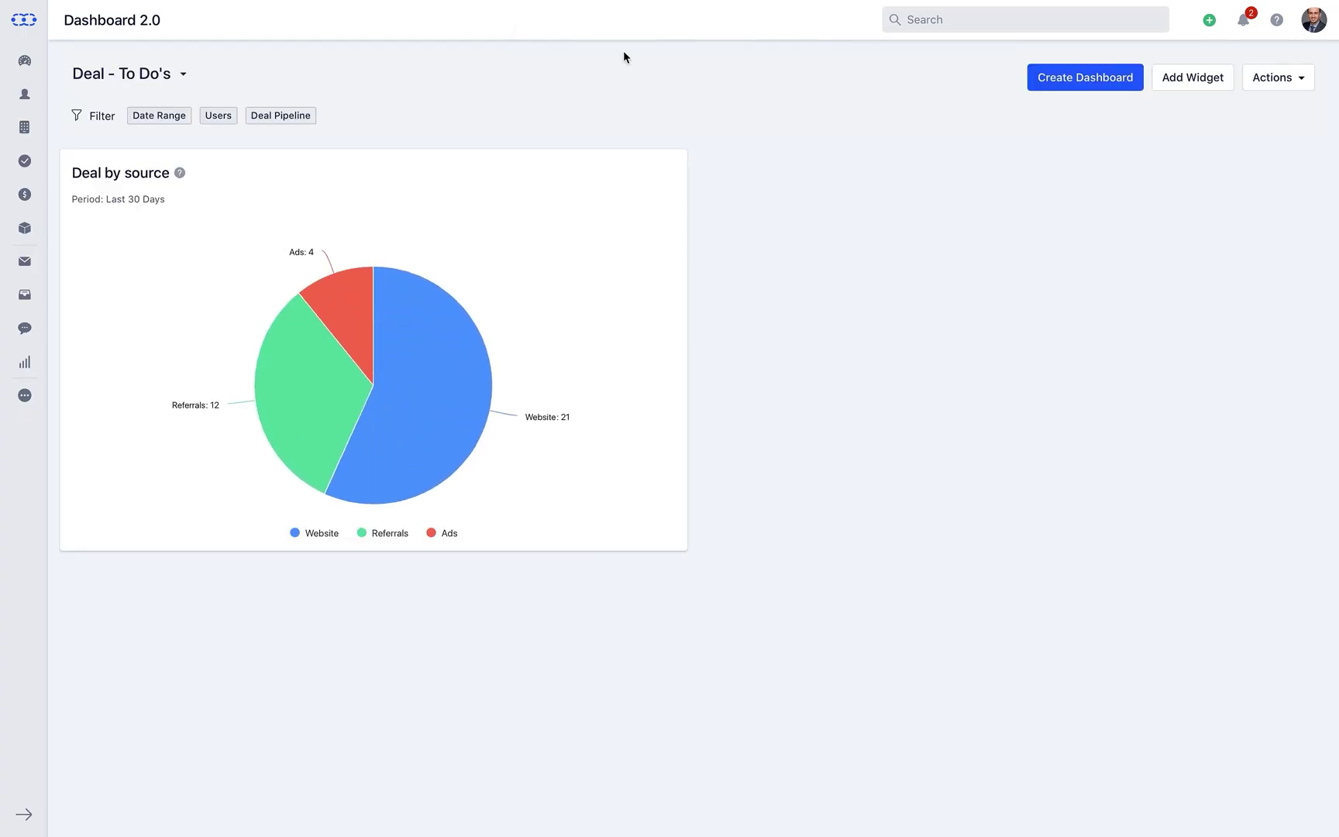
Star Sales Overview as a favourite and switch to it from the Favorites list.
click(177, 81)
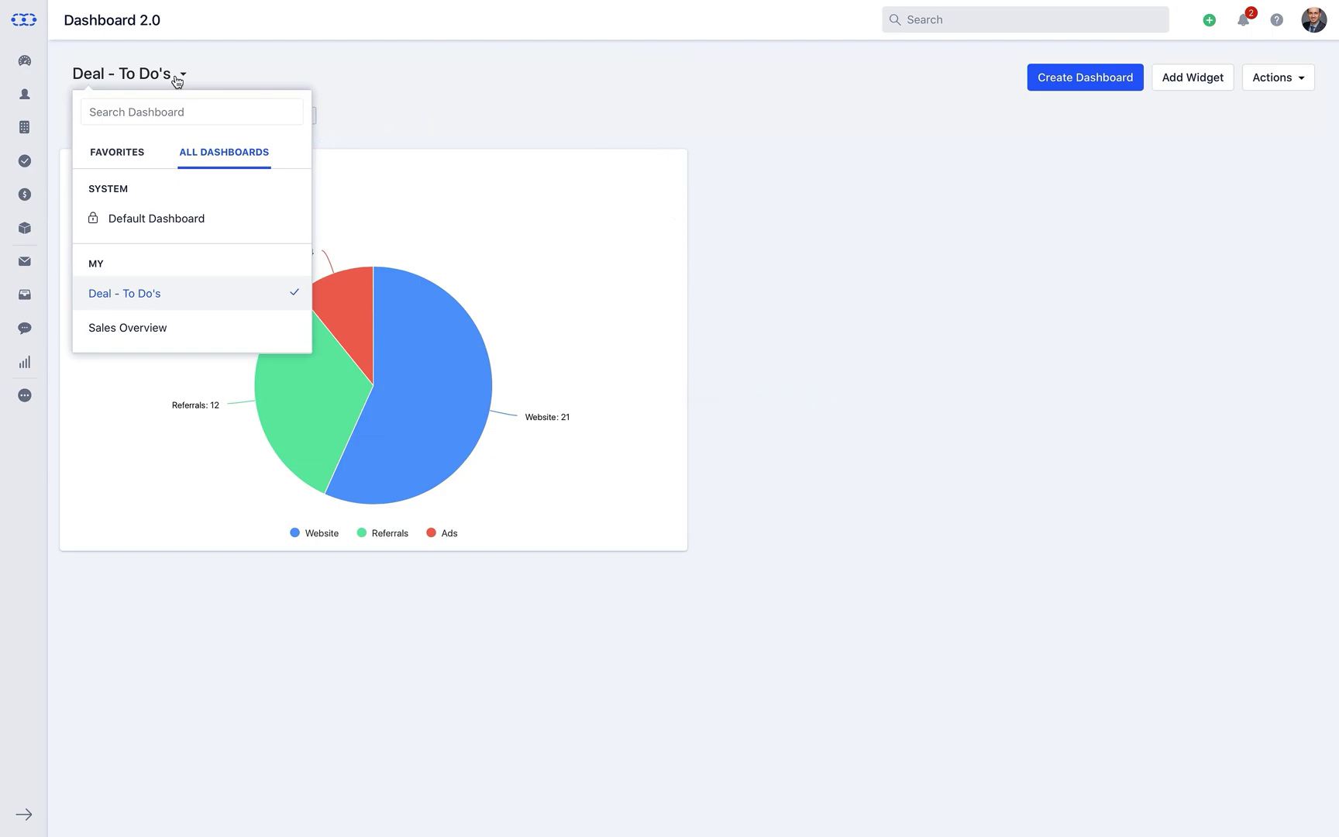
mouse_move(270, 329)
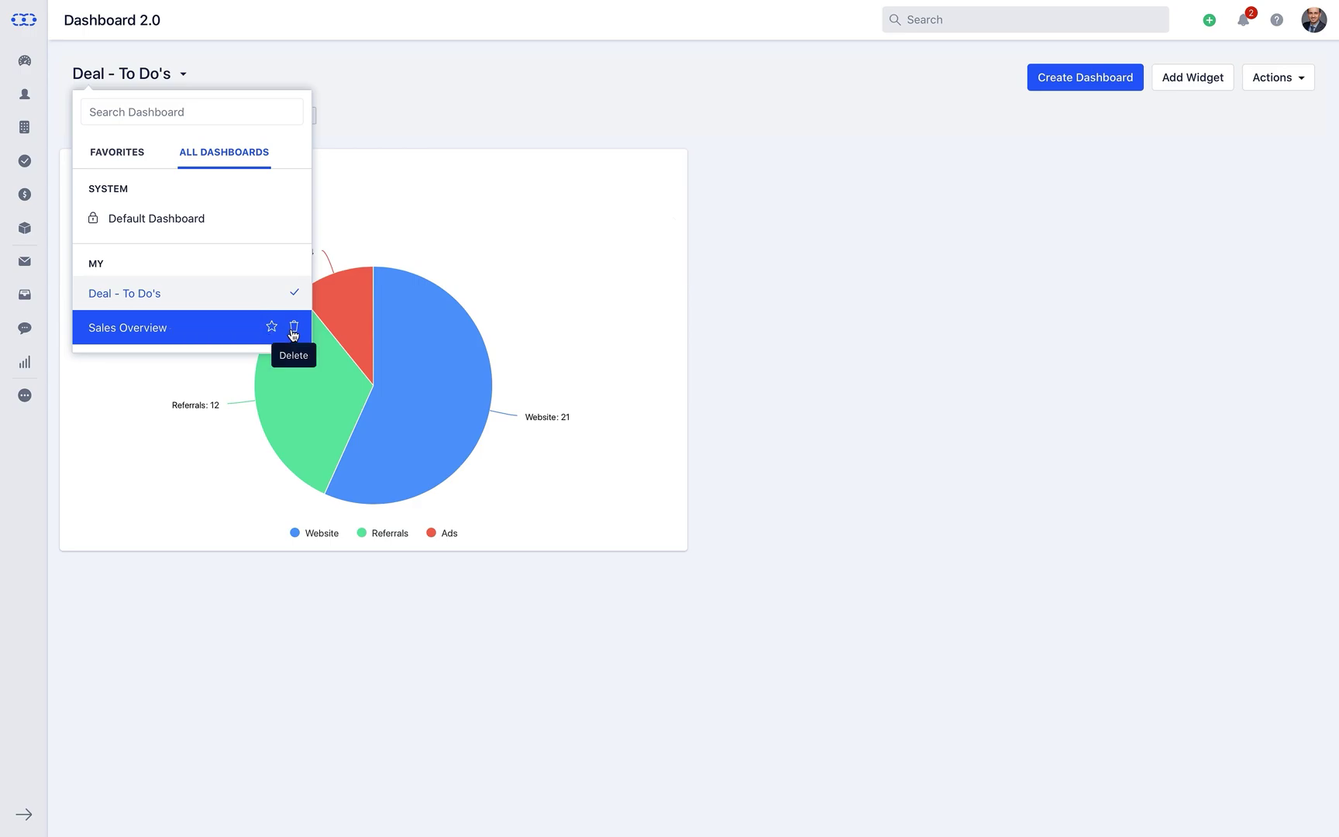
click(273, 329)
click(129, 162)
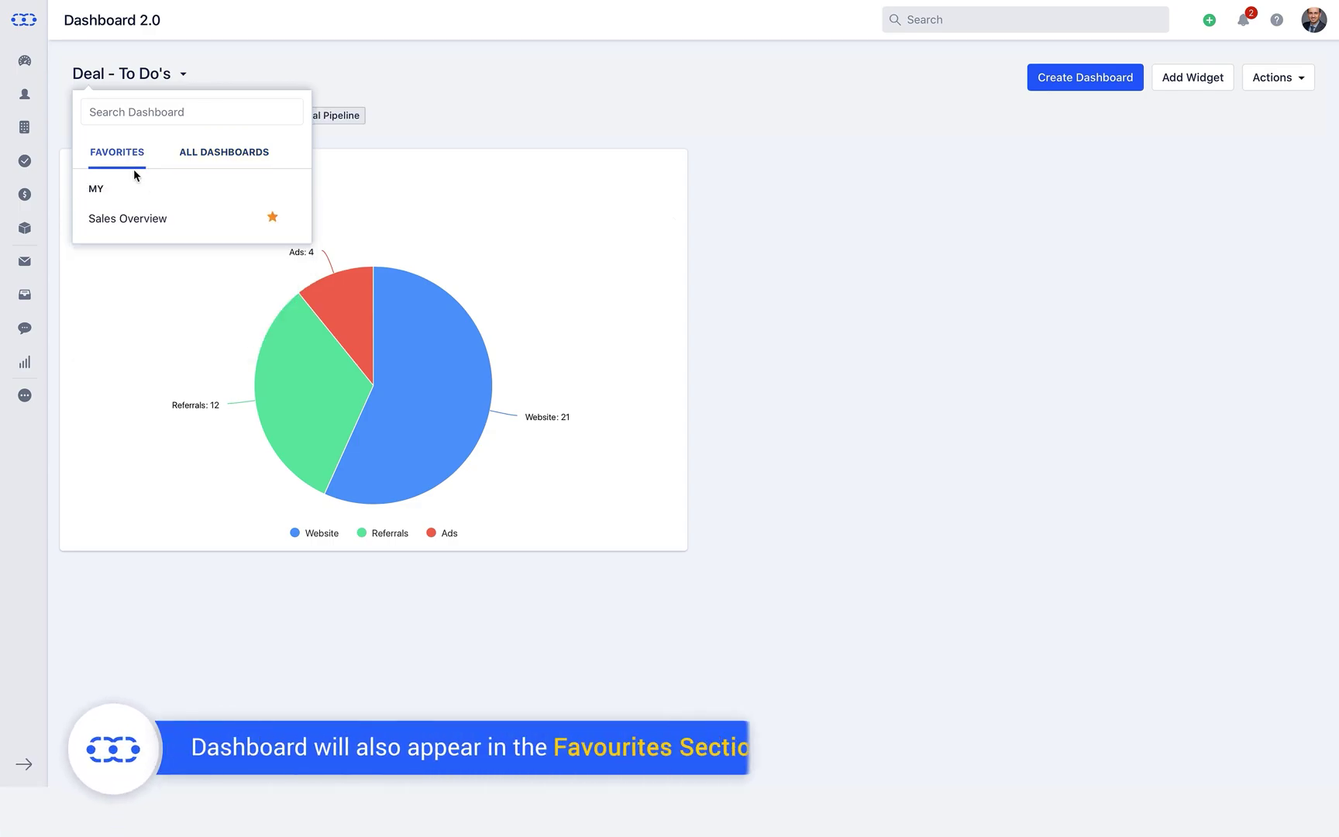
click(128, 220)
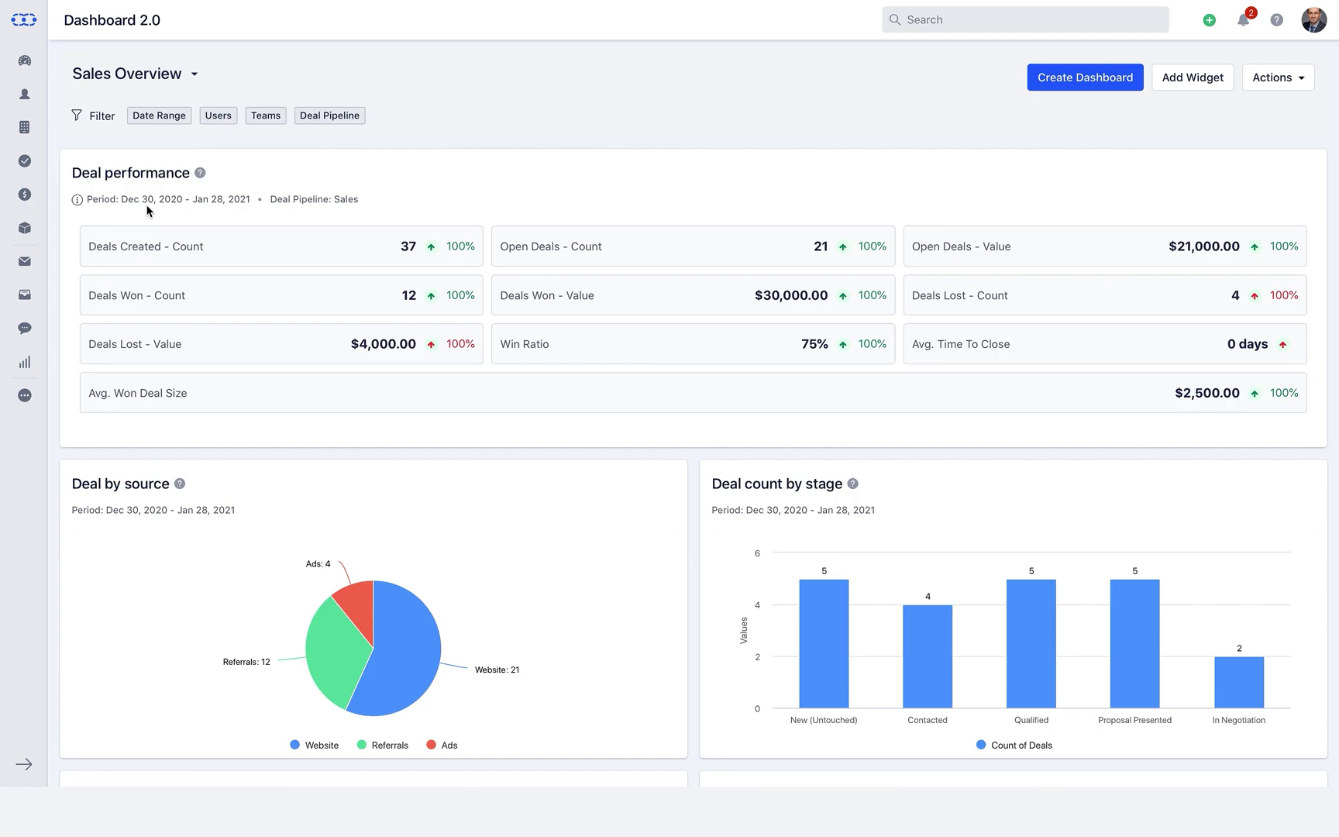
Apply a This Month date range with Monthly frequency to the Sales Overview dashboard.
click(157, 118)
click(176, 252)
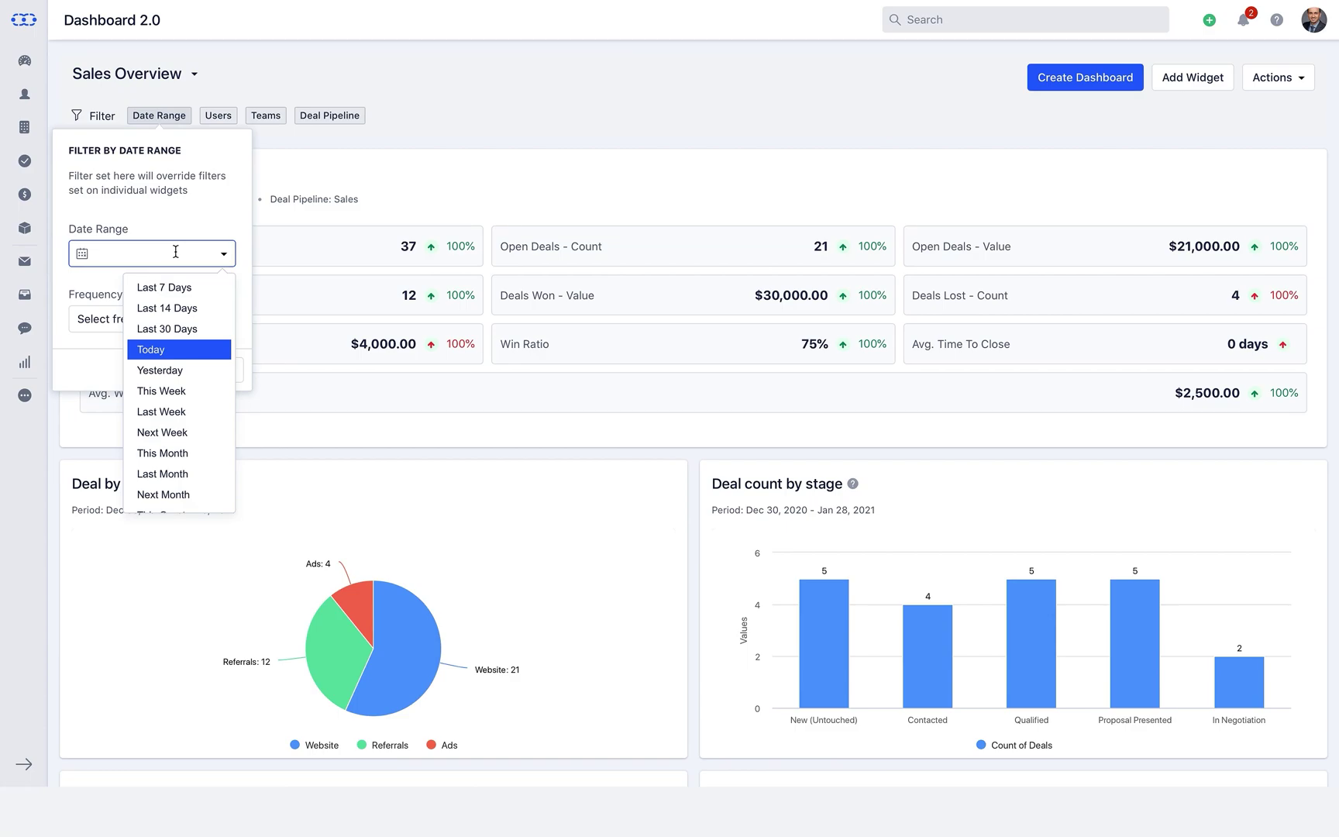
click(172, 453)
click(180, 317)
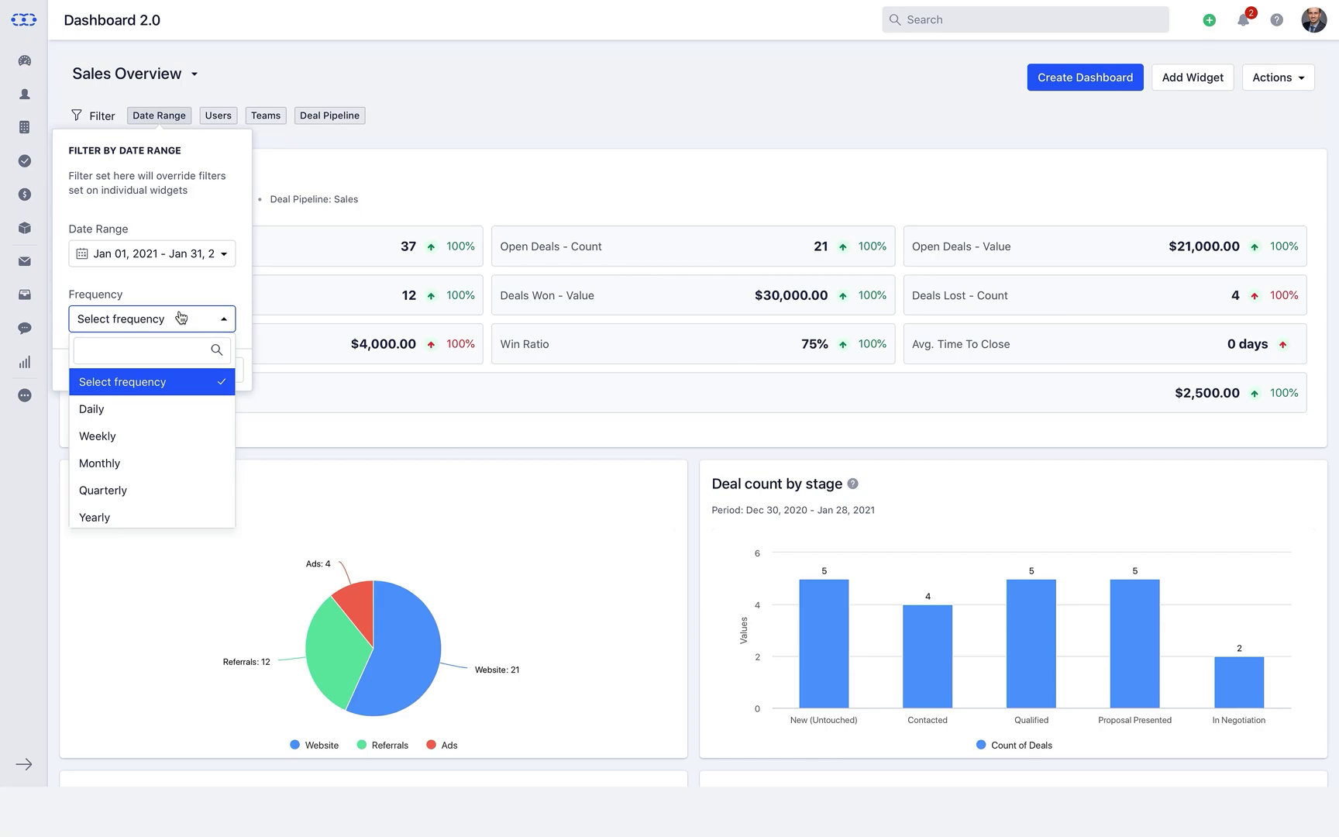
click(171, 462)
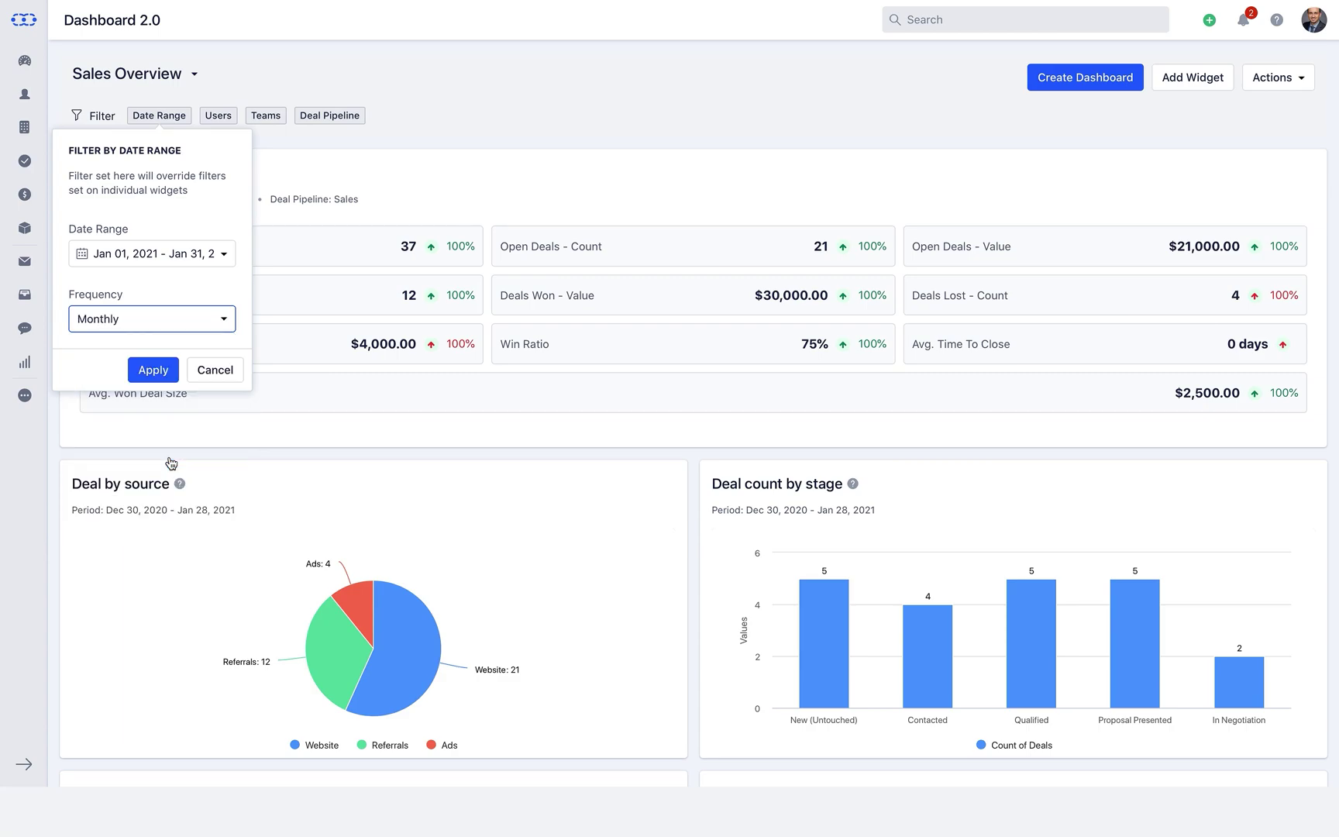
click(153, 370)
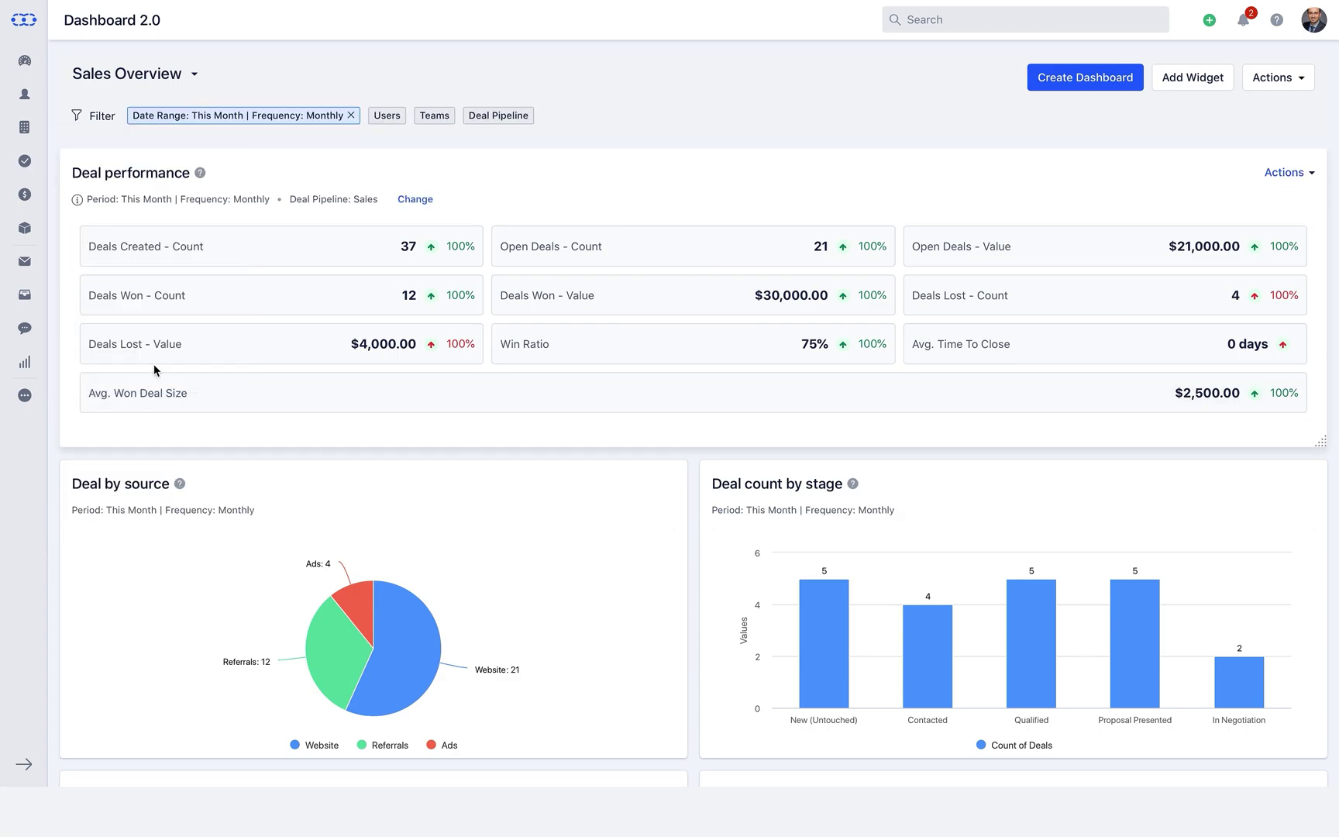
Apply a Users filter with all five users selected to the Sales Overview dashboard.
click(385, 118)
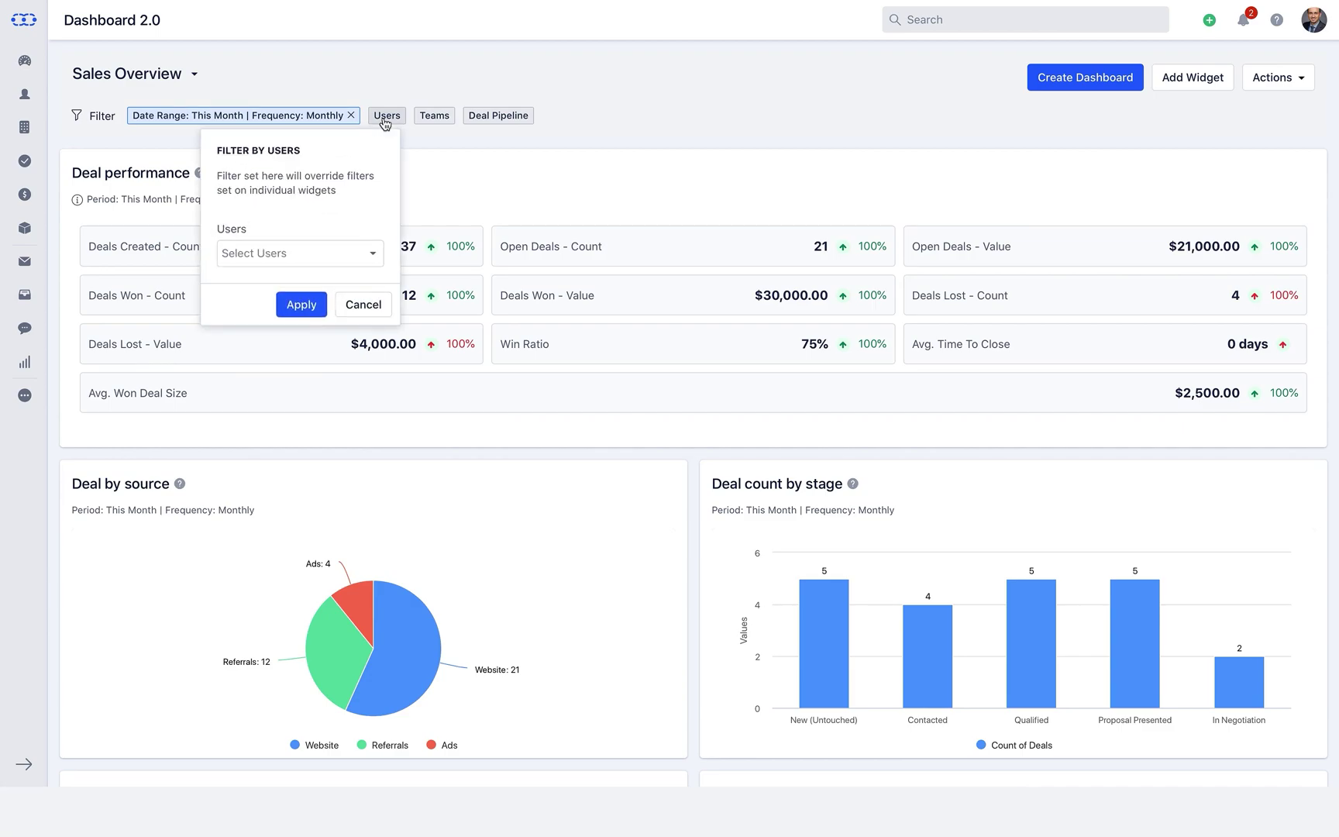
click(333, 250)
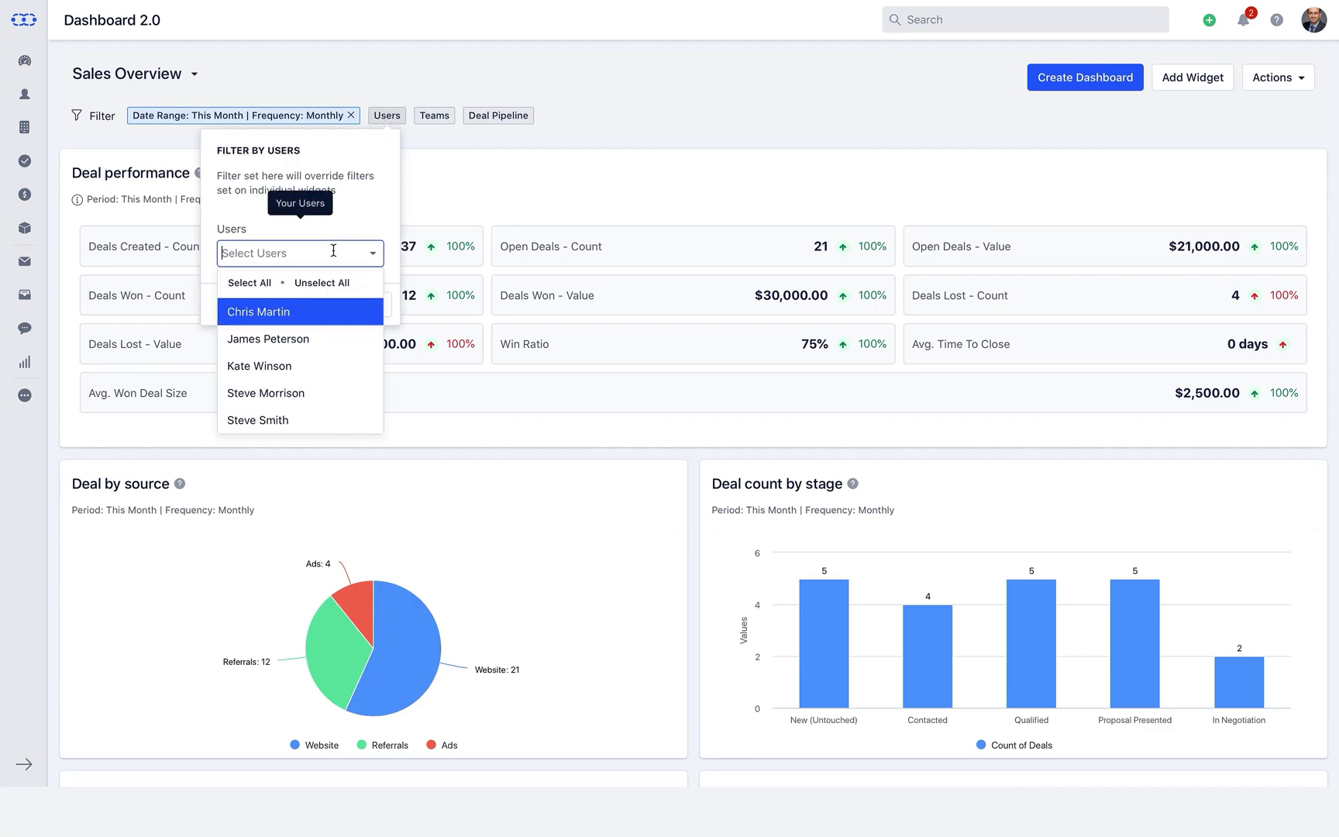
click(262, 289)
click(296, 304)
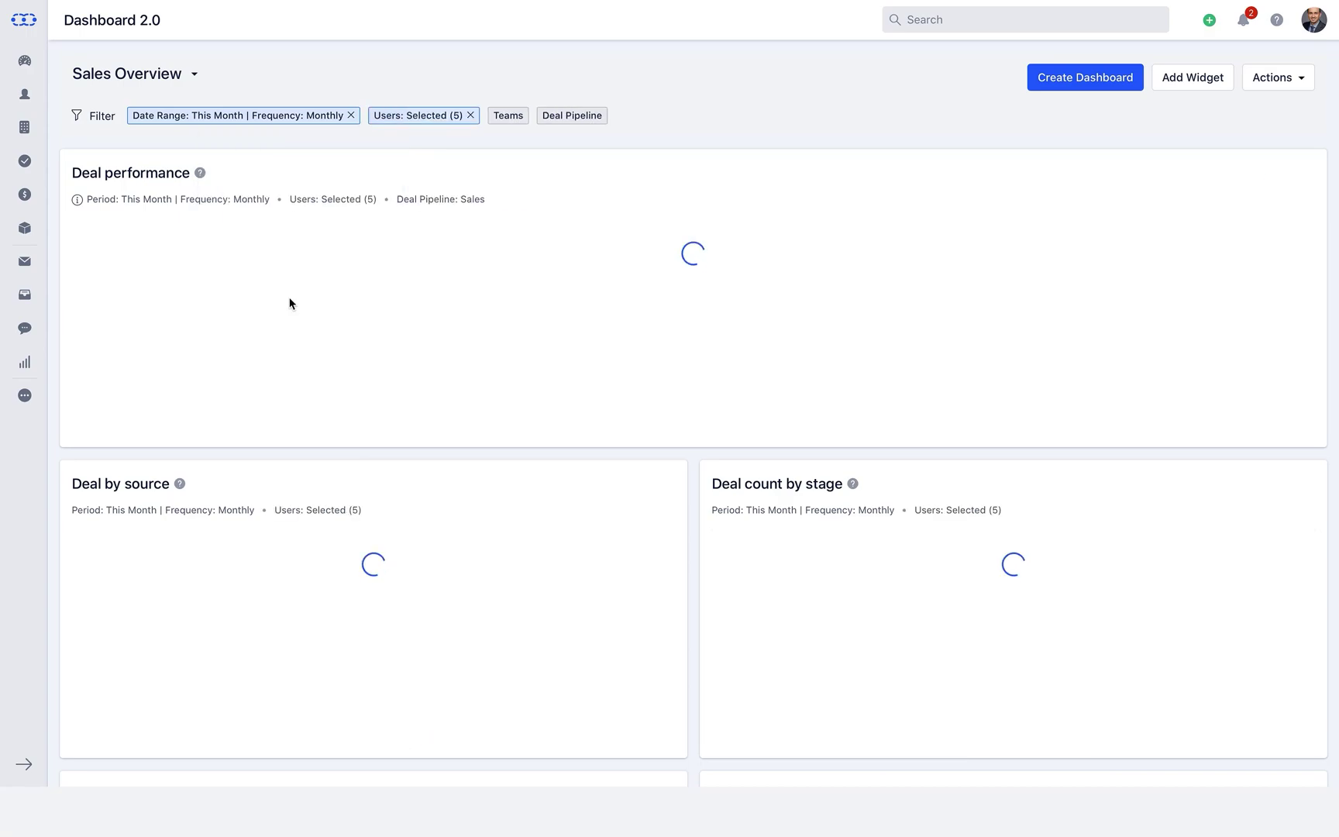
Browse the Teams filter's team list without applying it, then bring up the Deal Pipeline filter.
click(512, 121)
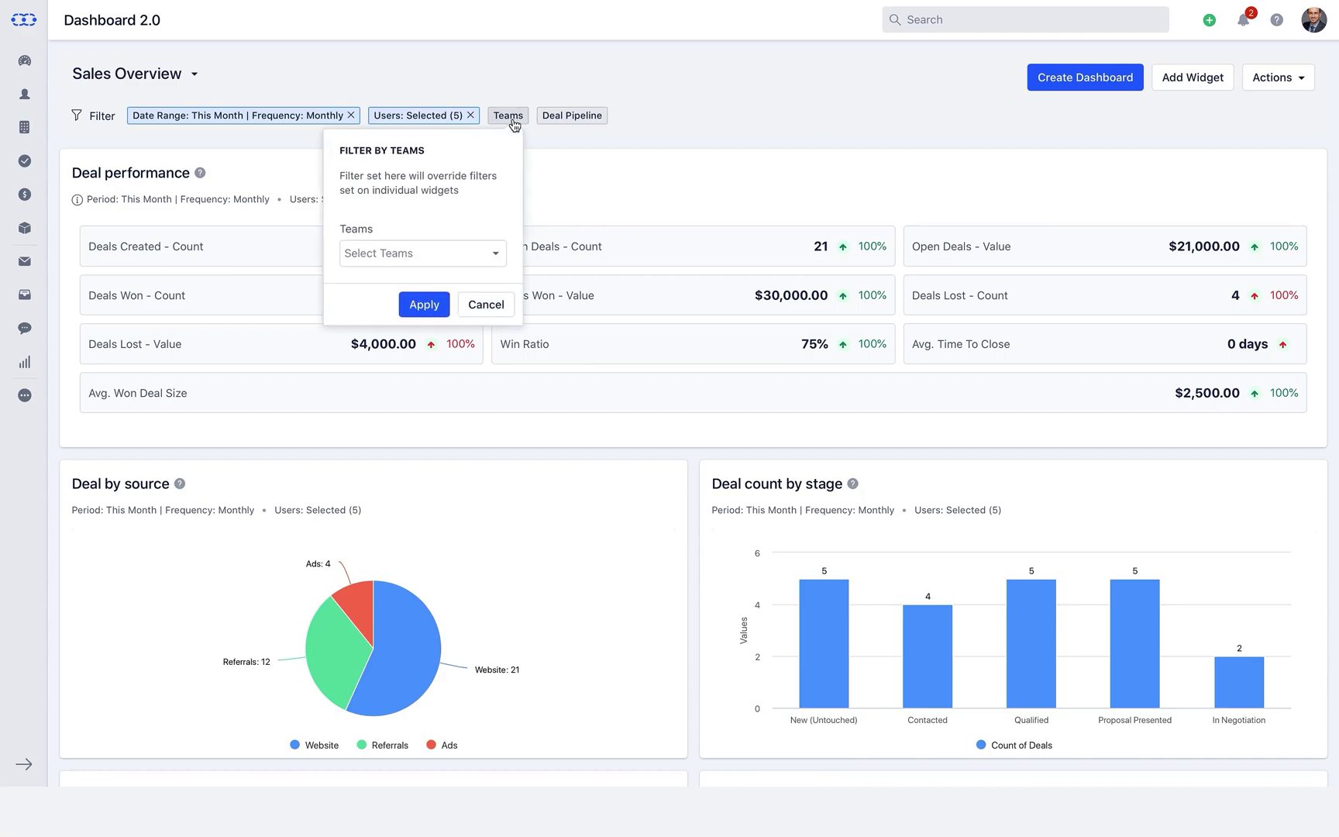
click(487, 251)
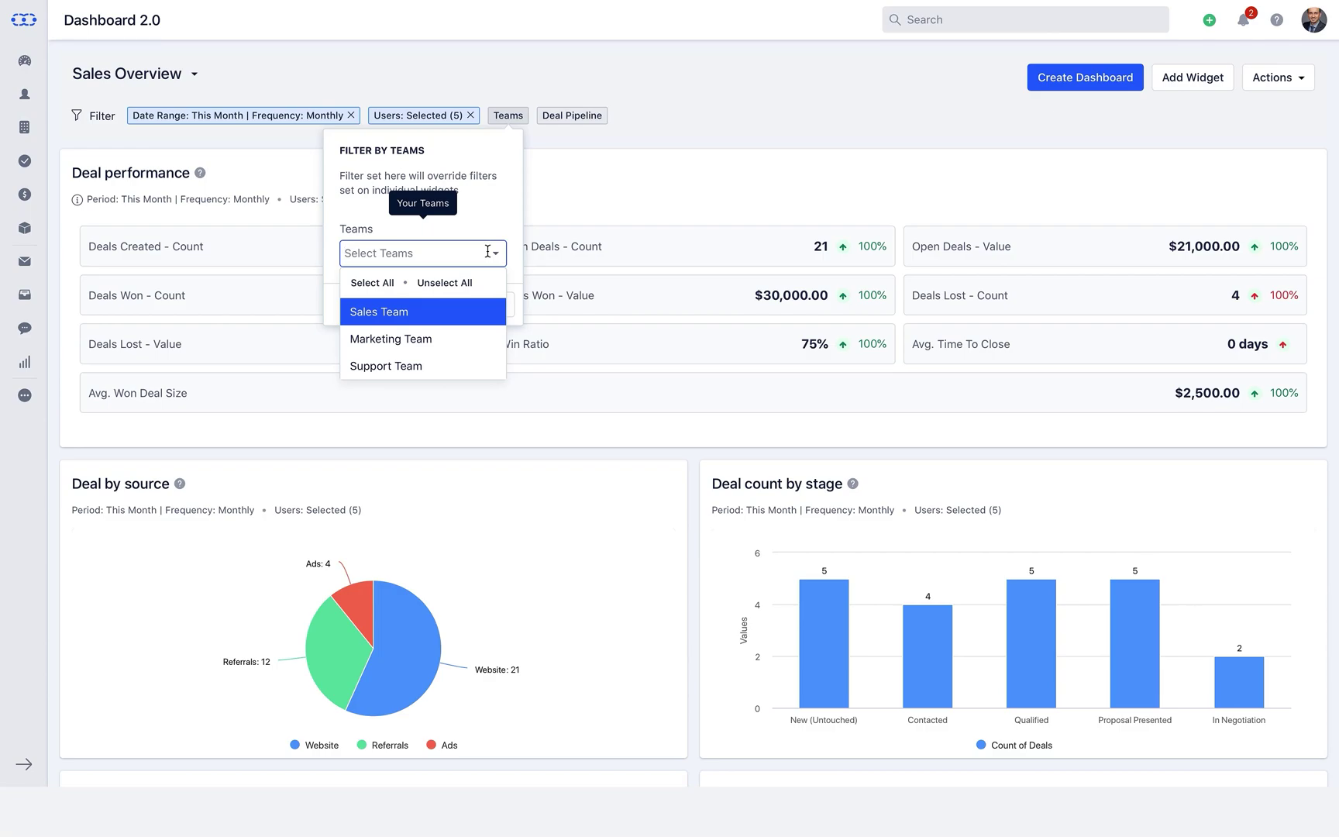
click(562, 118)
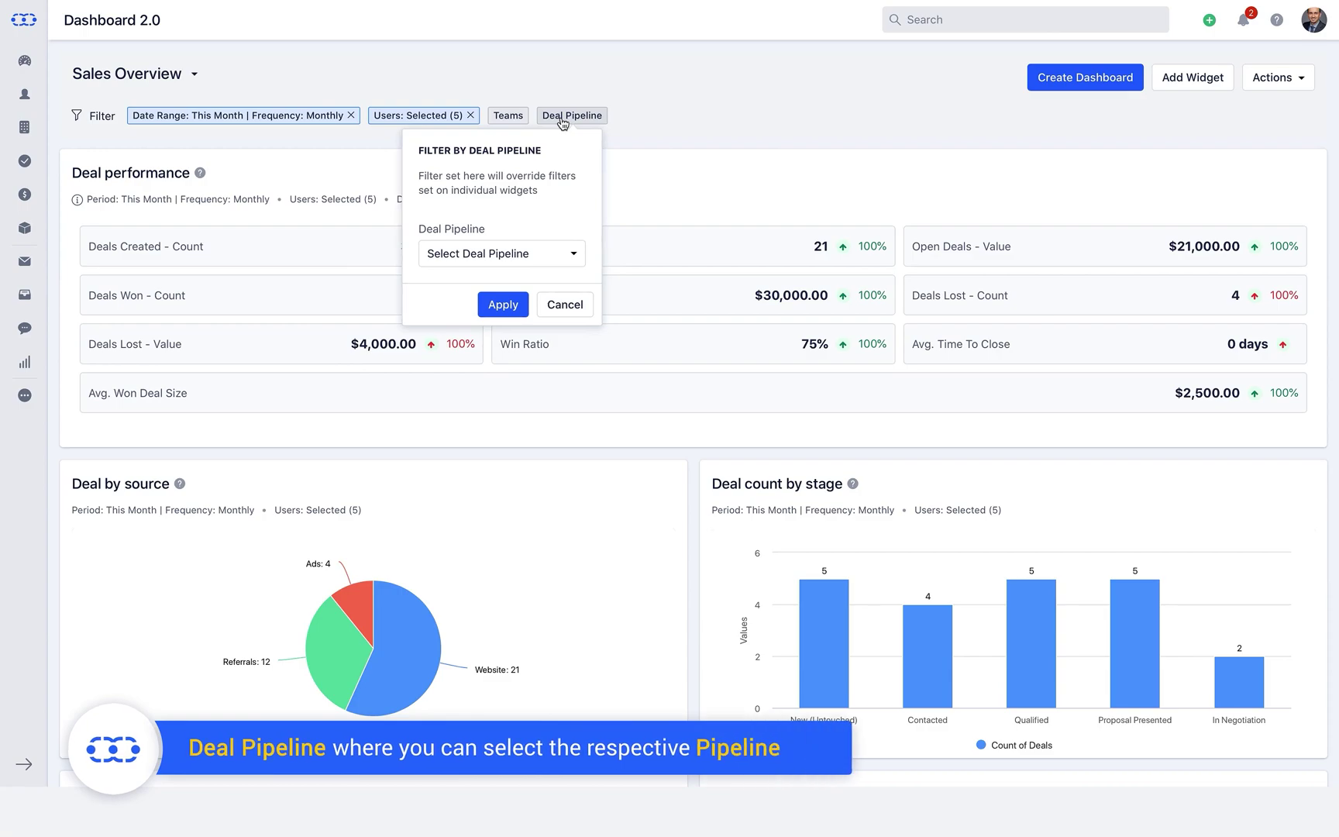
Choose the Sales pipeline in the Deal Pipeline filter.
click(547, 255)
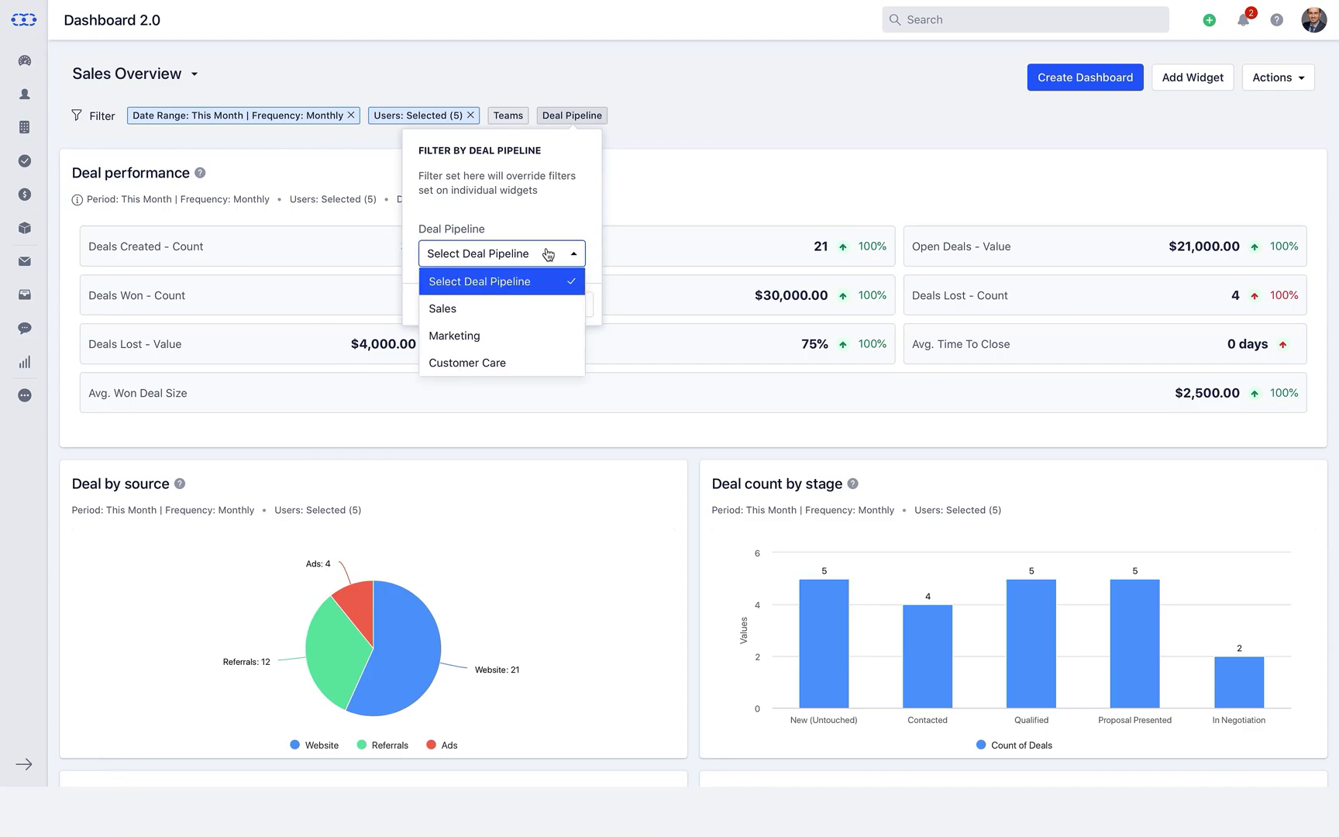
click(544, 309)
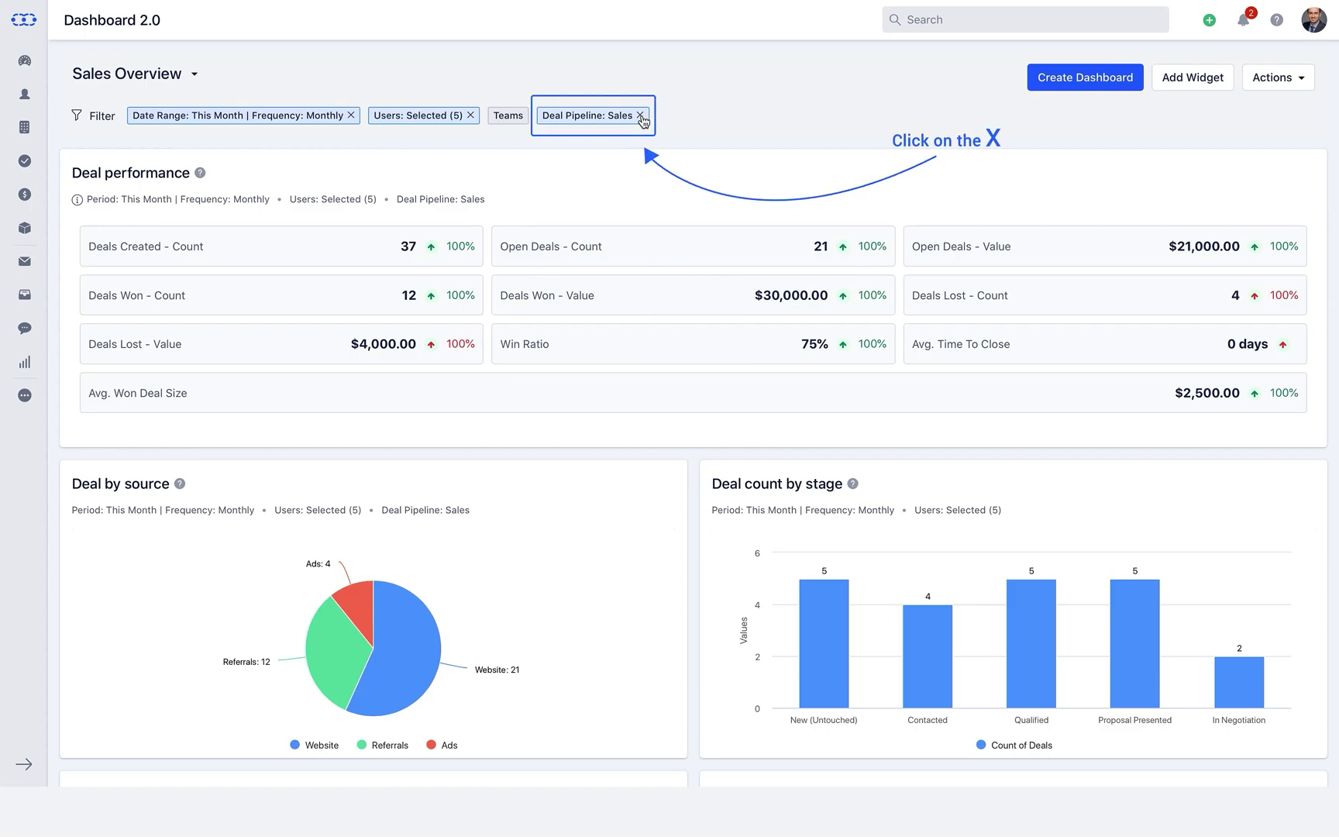
Clear the 'Deal Pipeline: Sales' filter chip from the dashboard.
click(640, 116)
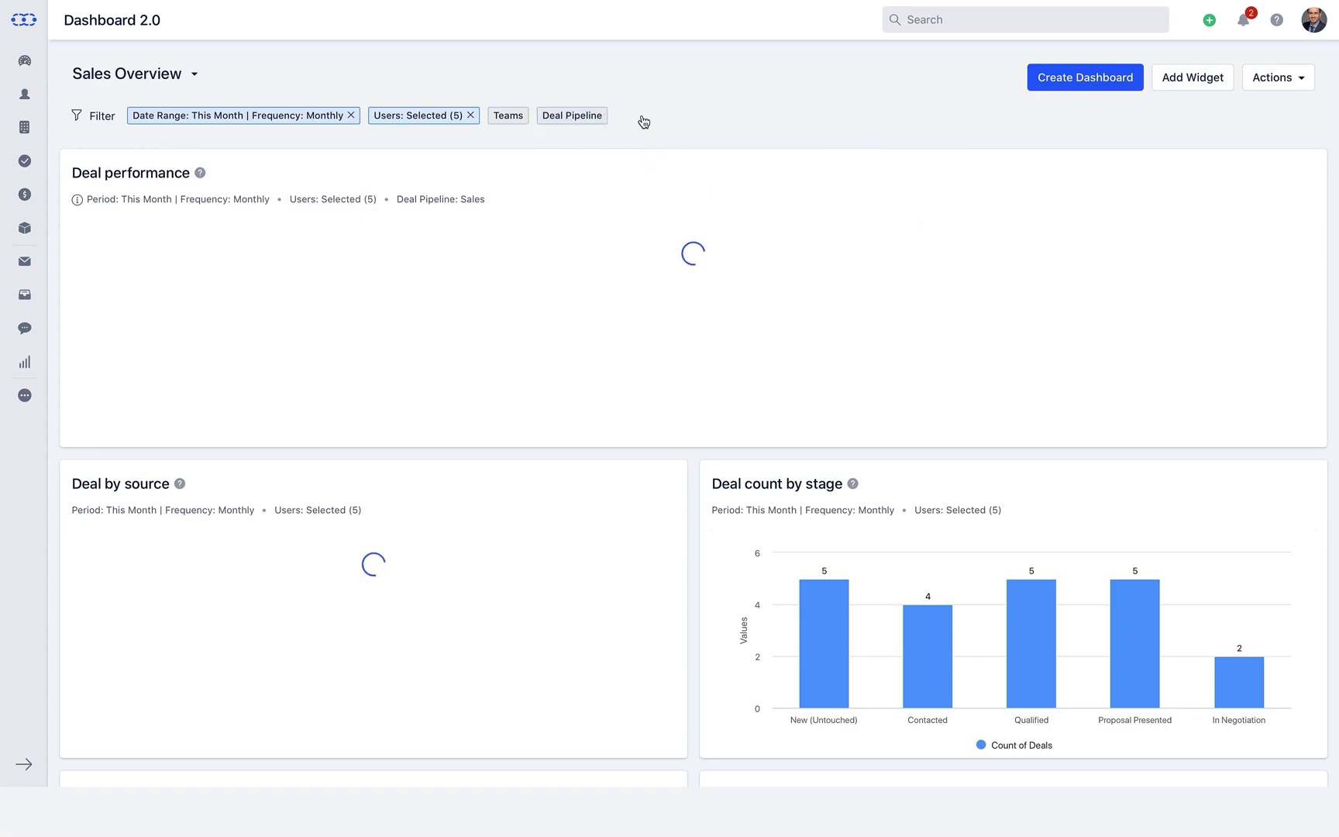